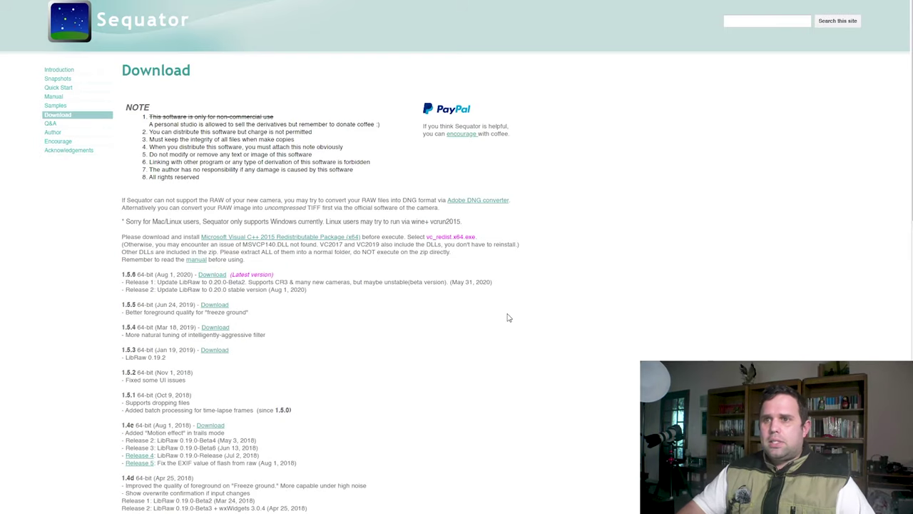
Highlight the note about unsupported RAW cameras on the Sequator download page
left_click_drag(124, 201, 289, 199)
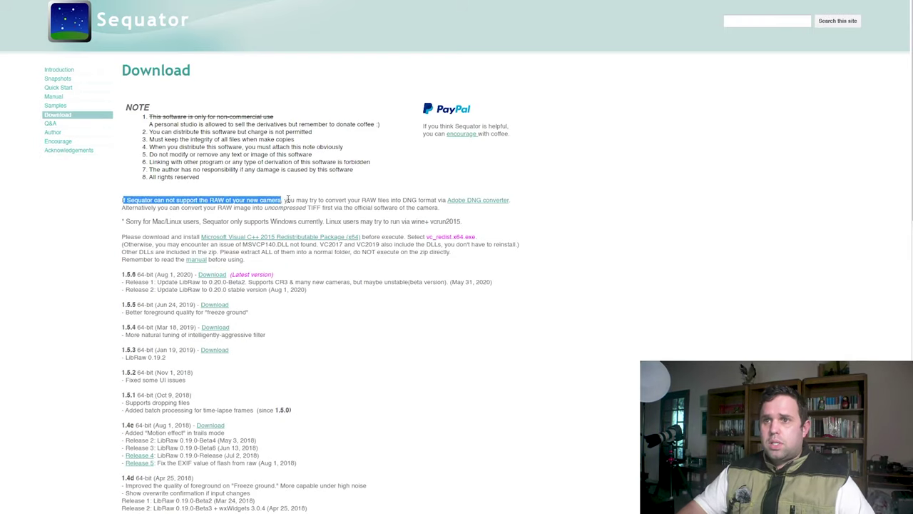
Open Adobe's DNG converter page, extract the Sequator zip into Sequator156, and launch Sequator maximized
left_click(477, 200)
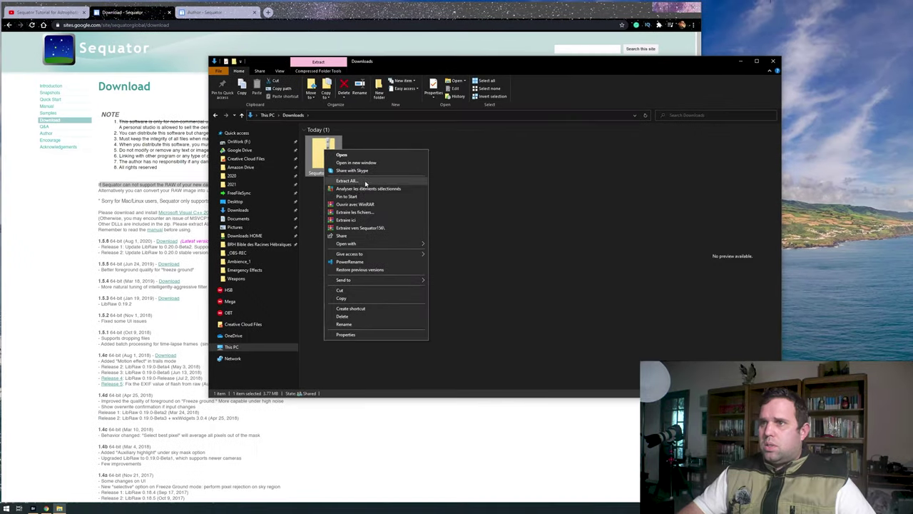
left_click(363, 183)
left_click(332, 169)
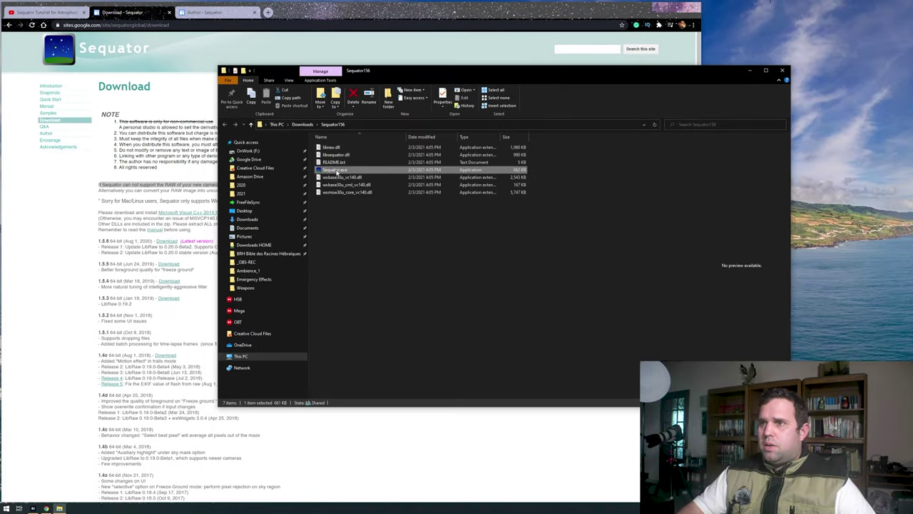
double_click(330, 172)
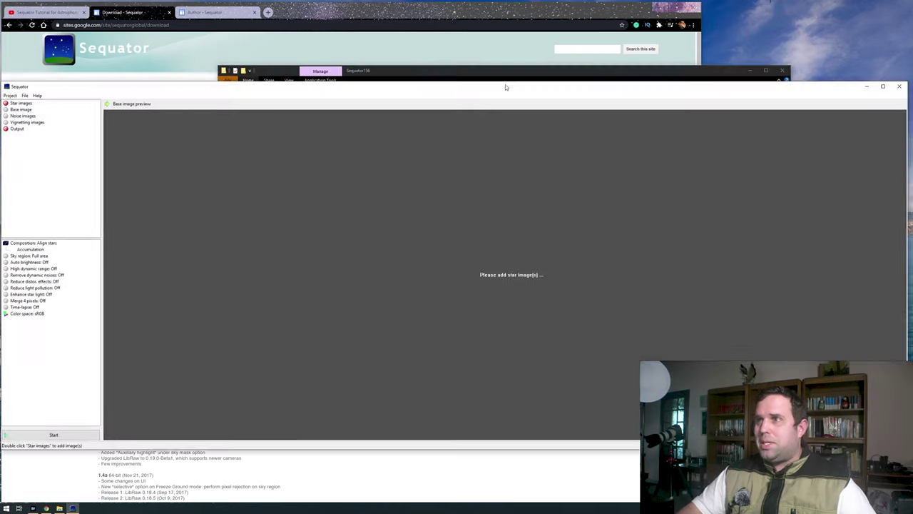
double_click(505, 85)
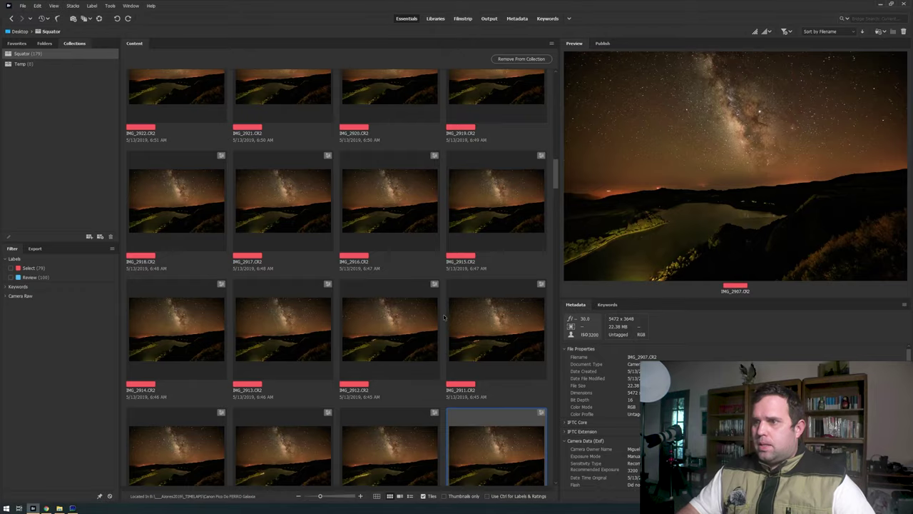
Filter the collection to the 79 Select-labelled frames, select them all, and drag them to Sequator
scroll(508, 360, "down", 1)
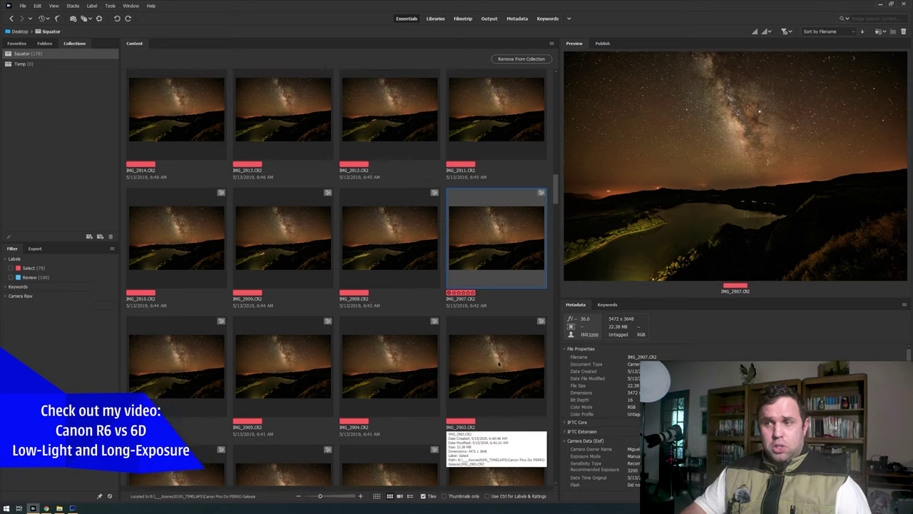
left_click(10, 267)
key("ctrl+a")
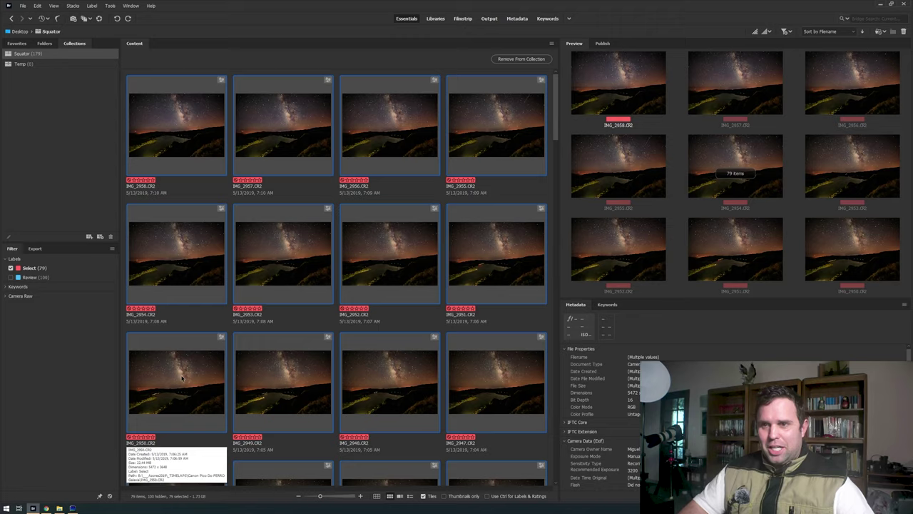
left_click_drag(182, 378, 211, 431)
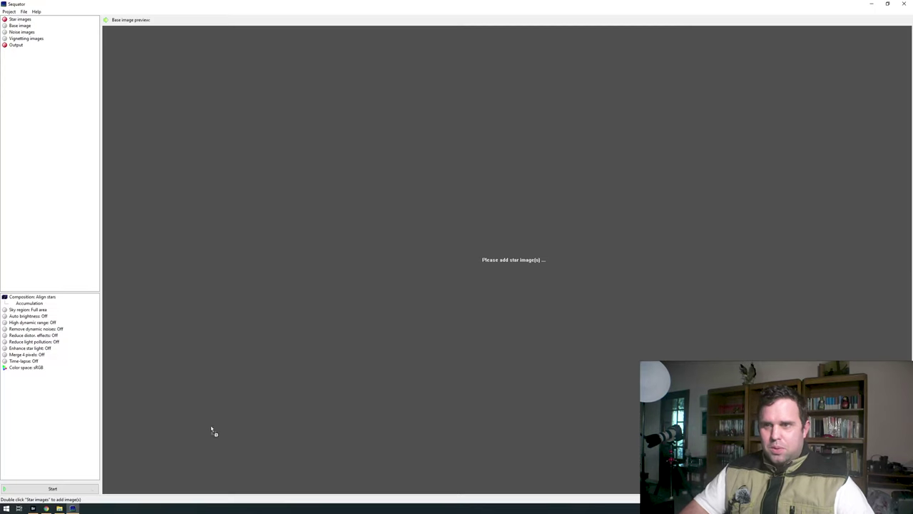
Drop the 79 frames onto the Sequator canvas and add them as Star images
left_click_drag(454, 227, 456, 228)
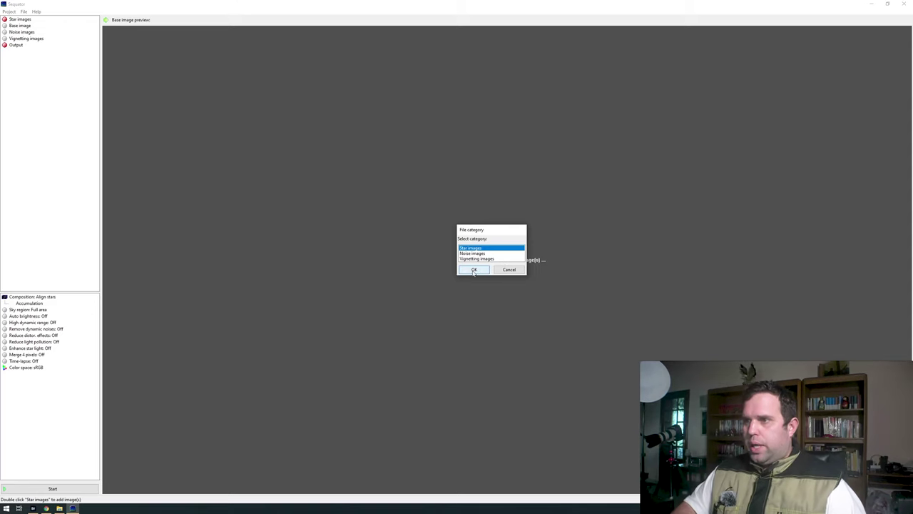
left_click(473, 269)
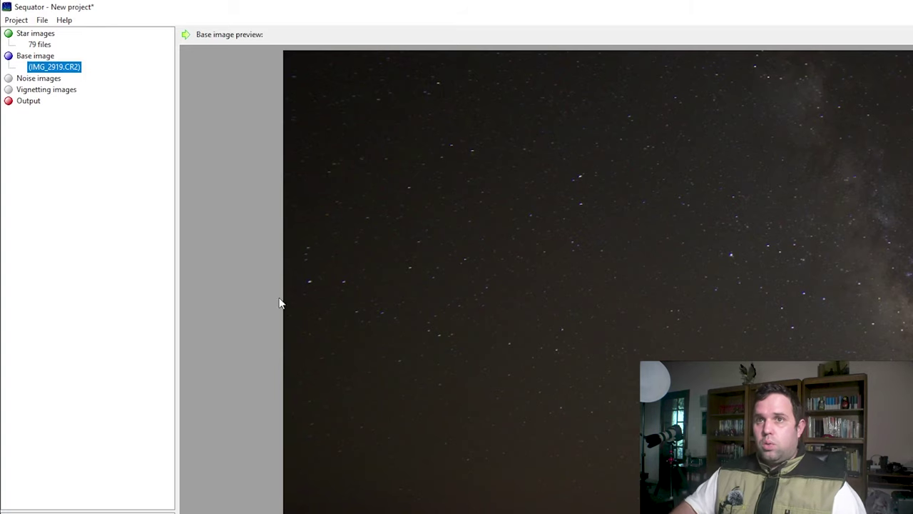
Select the Output entry in Sequator's project tree
left_click(30, 104)
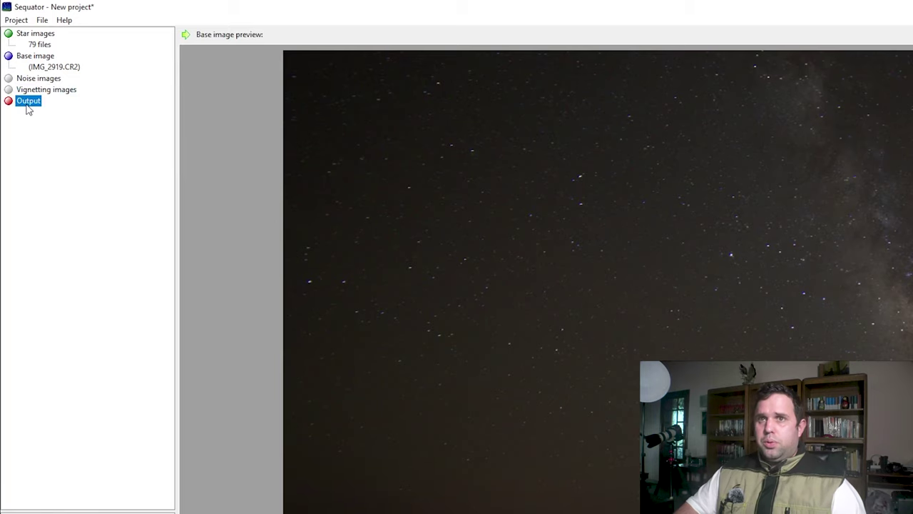
Set the output file to 1-test.tif as Uncompressed TIFF in the Downloads folder
double_click(29, 102)
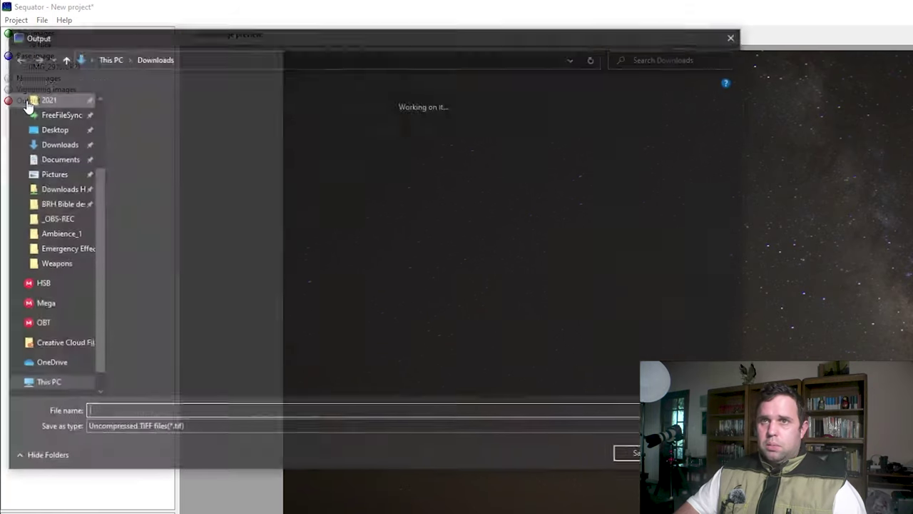
type("1-test")
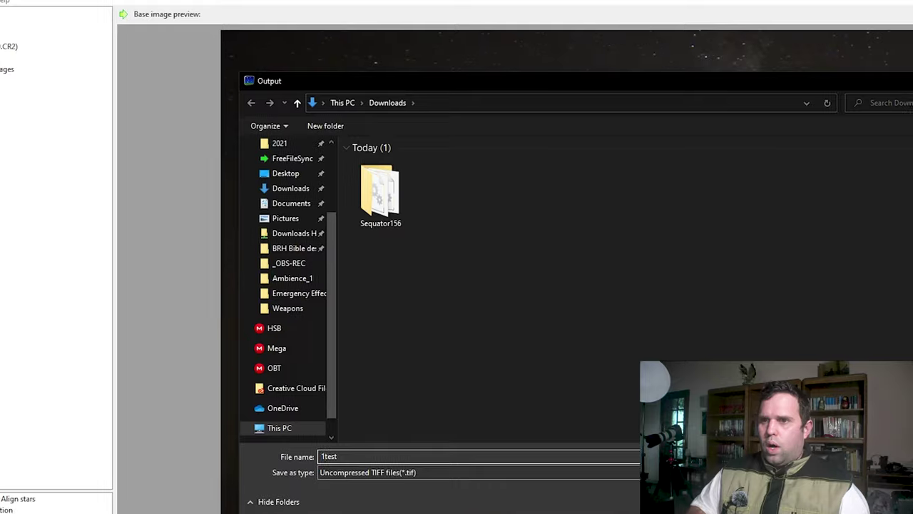
left_click(285, 450)
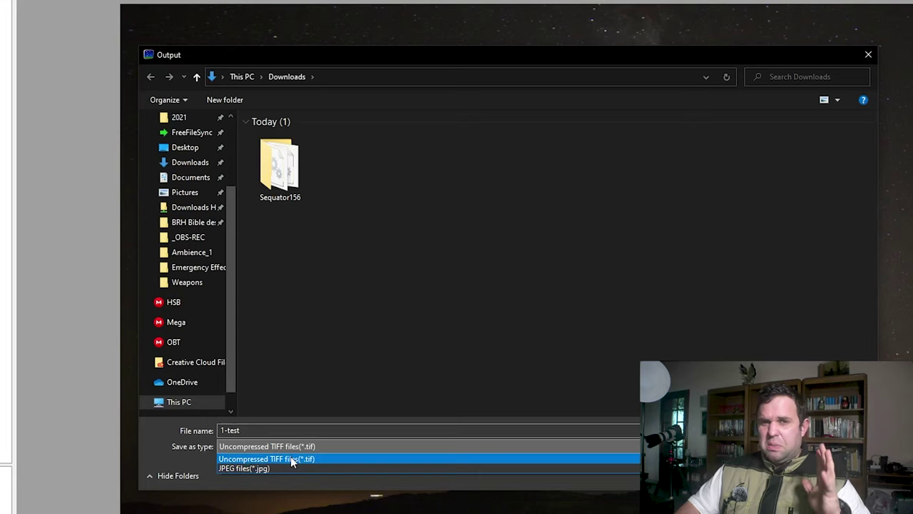
left_click(290, 459)
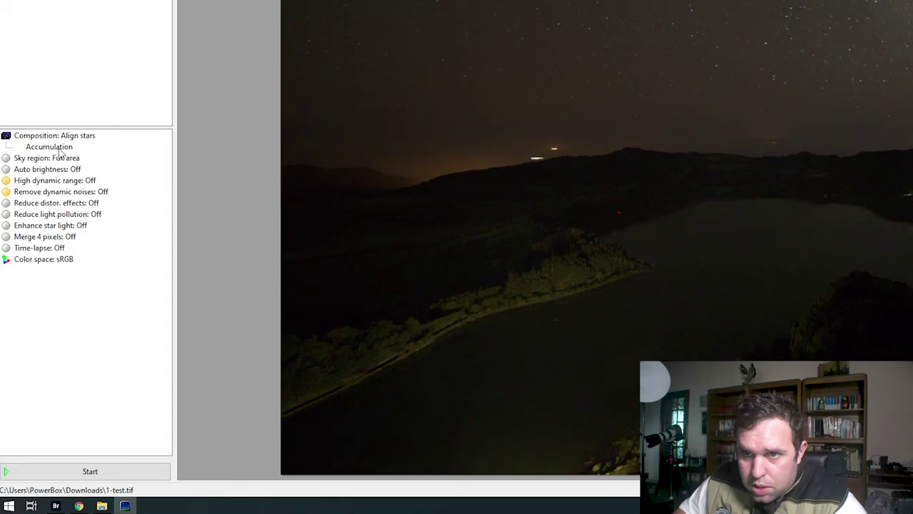
Set composition to Align stars with Freeze ground, enabling Selective to ignore planes and satellites
left_click(49, 146)
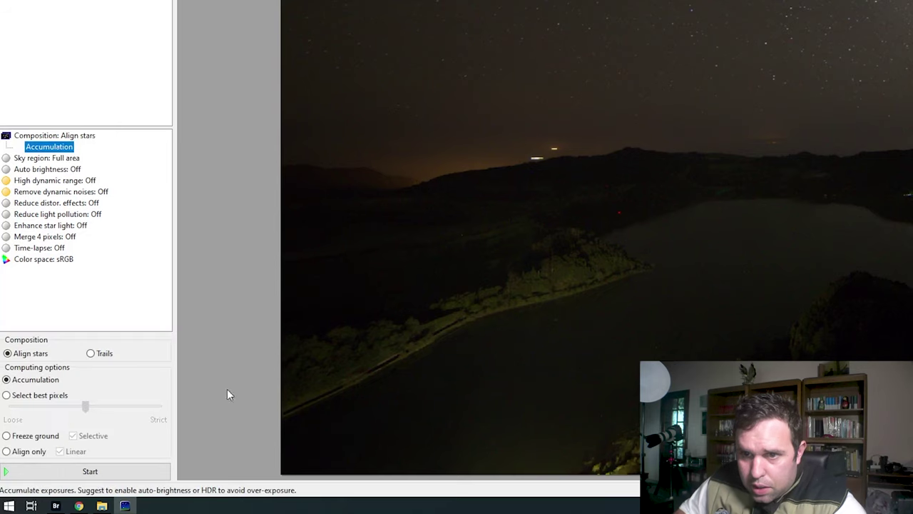
left_click(90, 354)
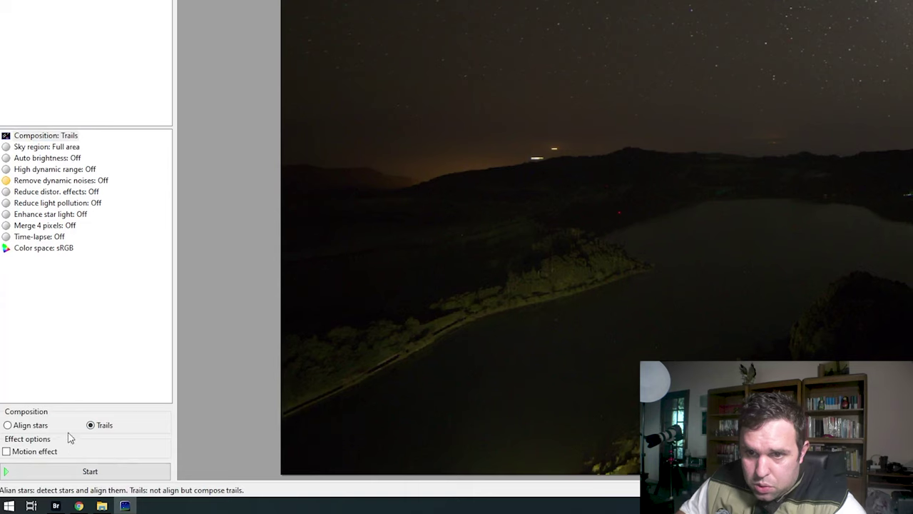
left_click(30, 426)
left_click(32, 435)
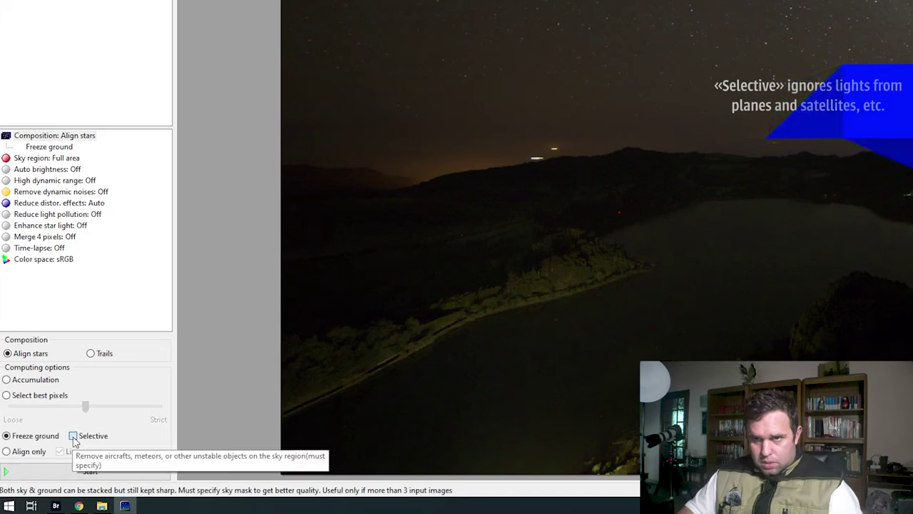
left_click(66, 148)
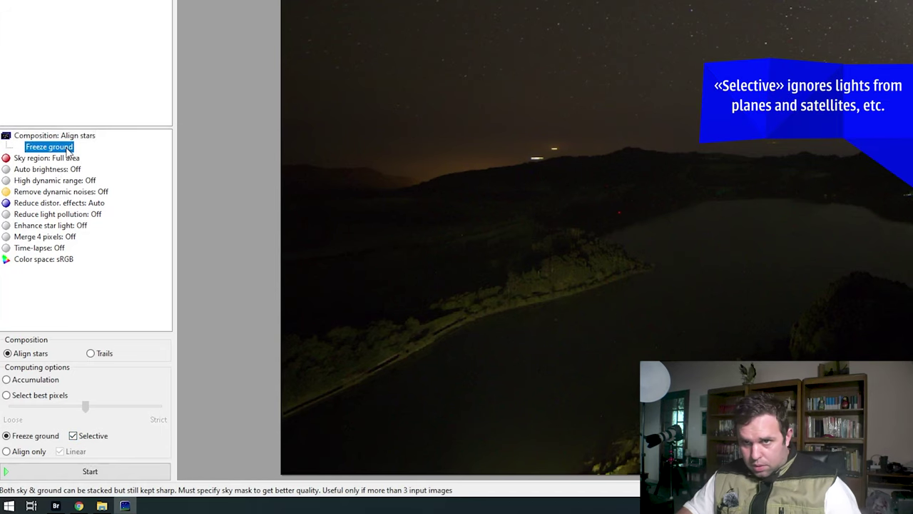
left_click(57, 158)
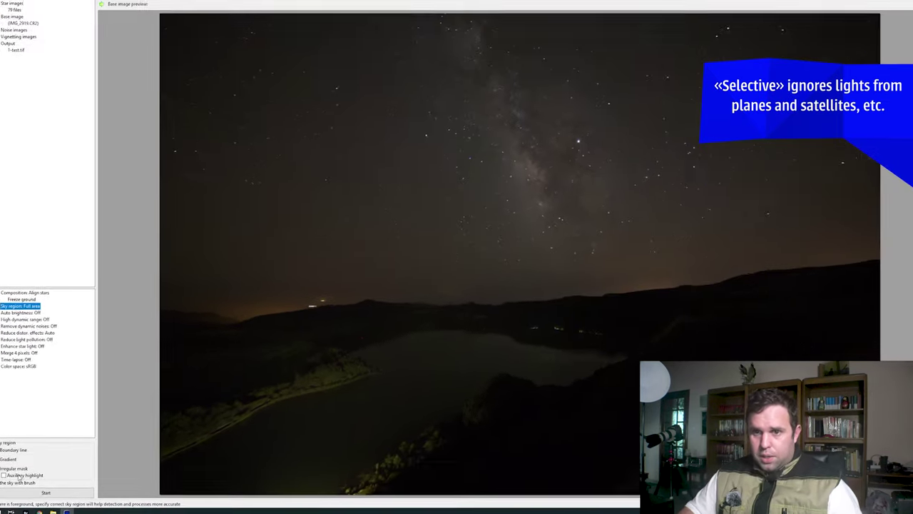
Try a horizon boundary line and then a gradient band for the sky region
left_click(23, 448)
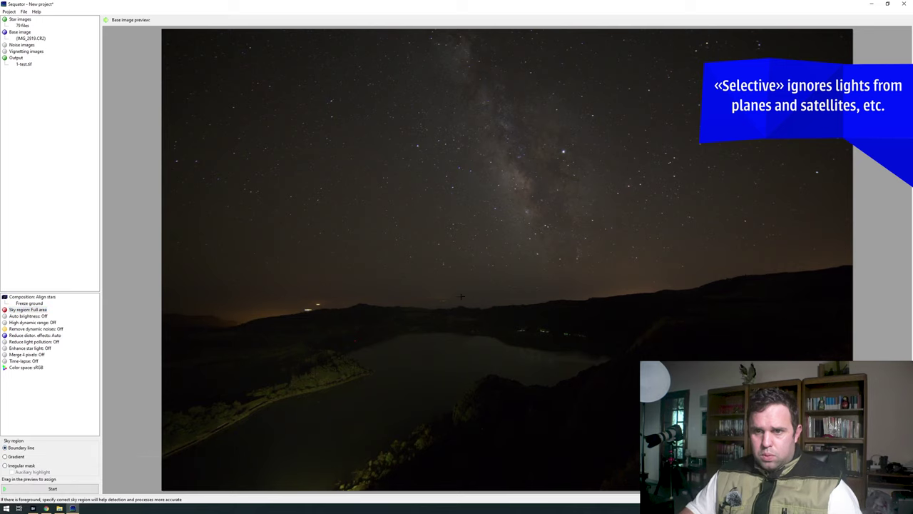
left_click_drag(635, 307, 635, 276)
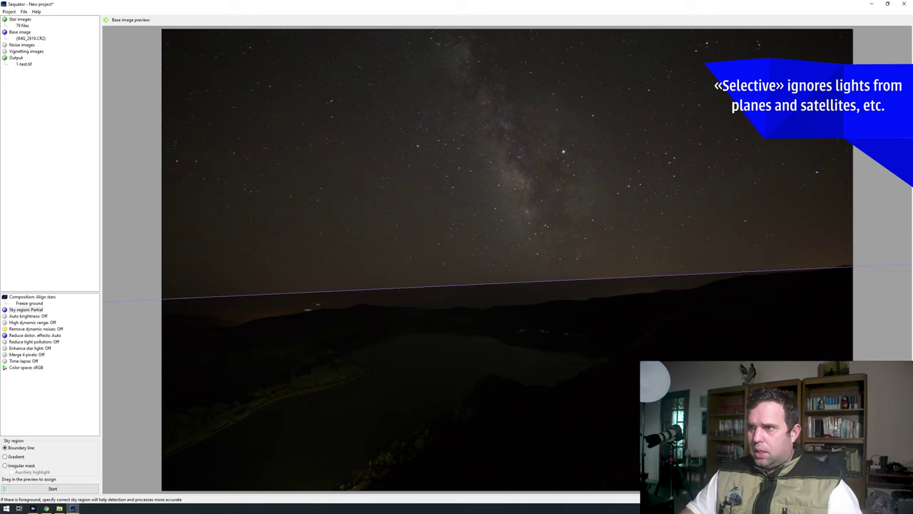
left_click(14, 459)
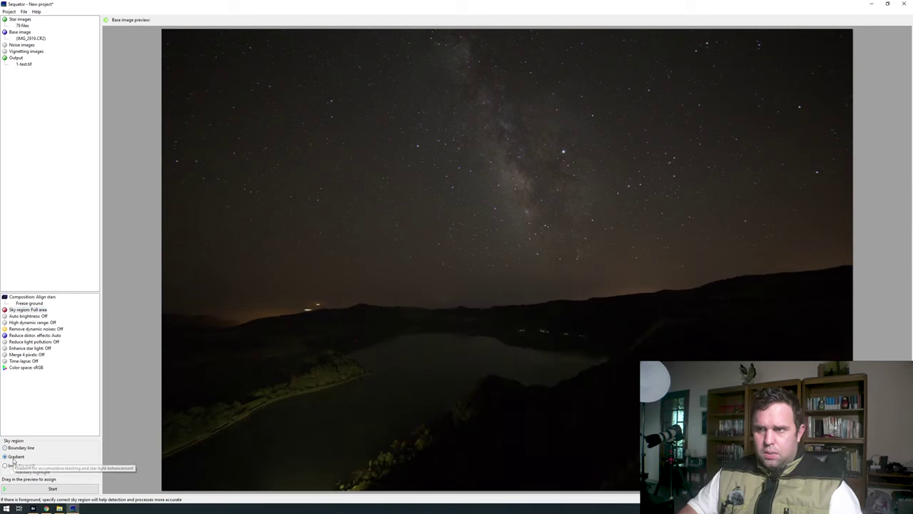
left_click_drag(535, 267, 542, 330)
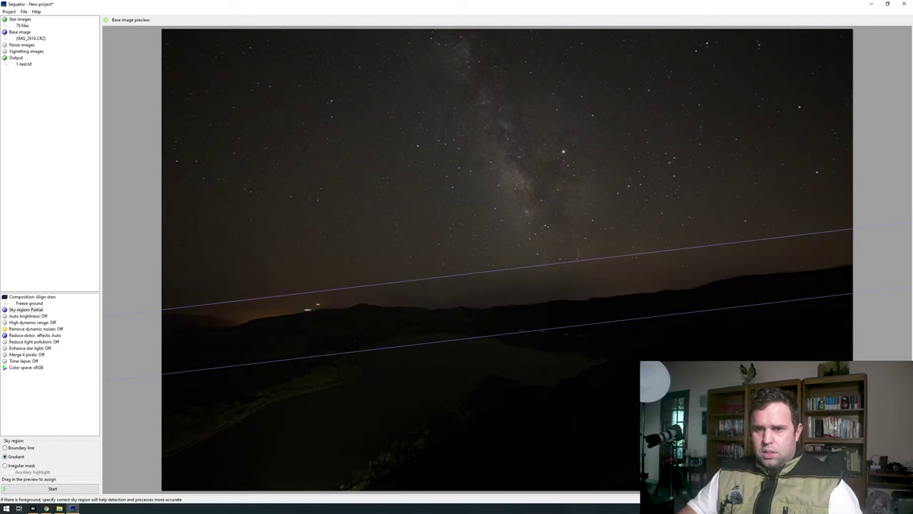
Paint an irregular sky mask over the sky above the hills, then review Auto brightness and Color space
left_click(16, 463)
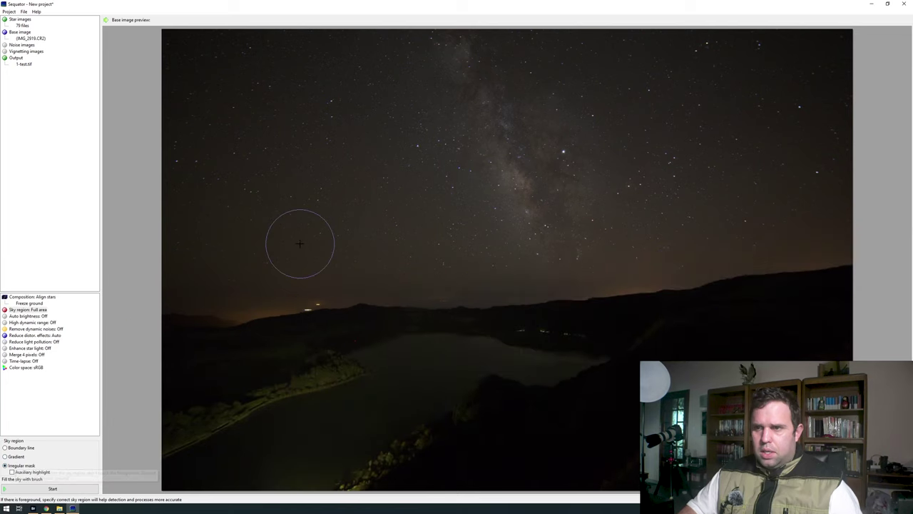
mouse_move(222, 251)
left_mouse_down()
mouse_move(210, 253)
mouse_move(548, 254)
mouse_move(805, 220)
mouse_move(839, 43)
mouse_move(138, 67)
mouse_move(179, 122)
mouse_move(342, 143)
left_mouse_up()
right_click(537, 224)
mouse_move(537, 223)
left_mouse_down()
mouse_move(640, 215)
mouse_move(474, 247)
mouse_move(333, 261)
mouse_move(186, 252)
left_mouse_up()
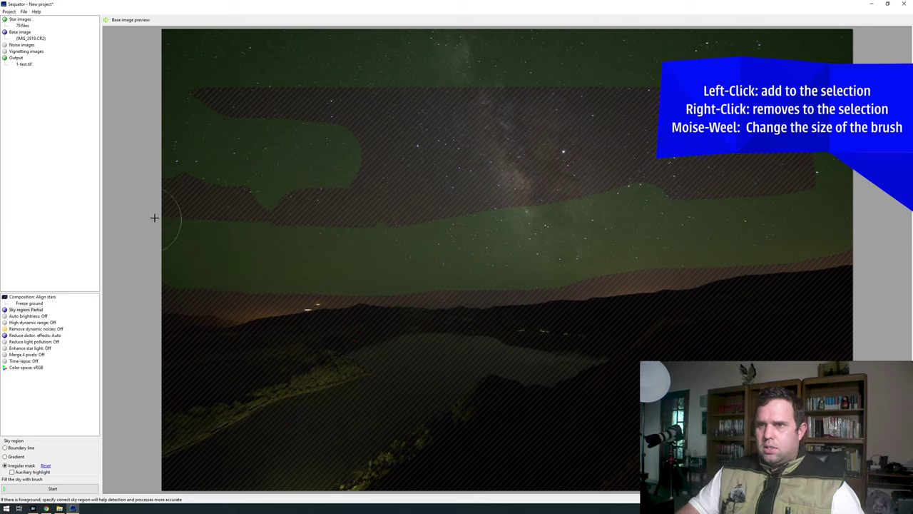
mouse_move(154, 218)
left_mouse_down()
mouse_move(754, 197)
mouse_move(581, 156)
mouse_move(182, 168)
mouse_move(652, 143)
mouse_move(620, 107)
mouse_move(306, 112)
mouse_move(218, 96)
left_mouse_up()
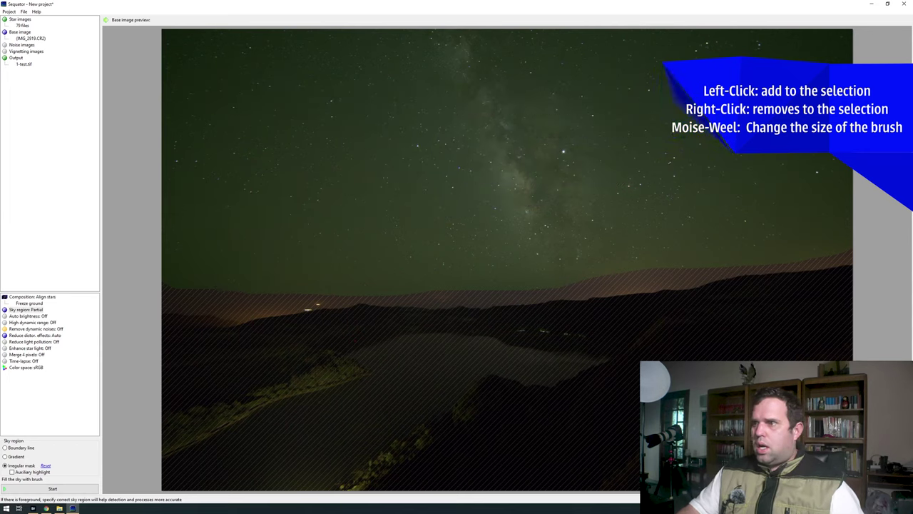
left_click(32, 316)
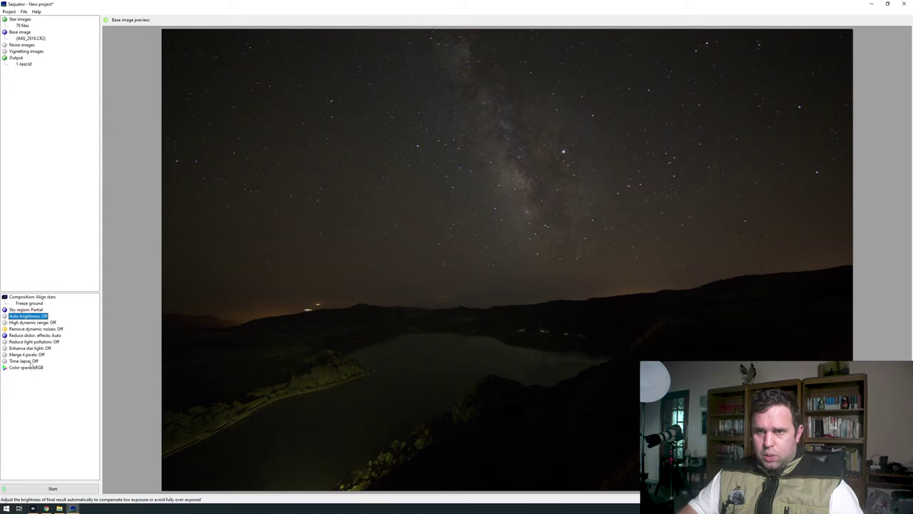
left_click(30, 366)
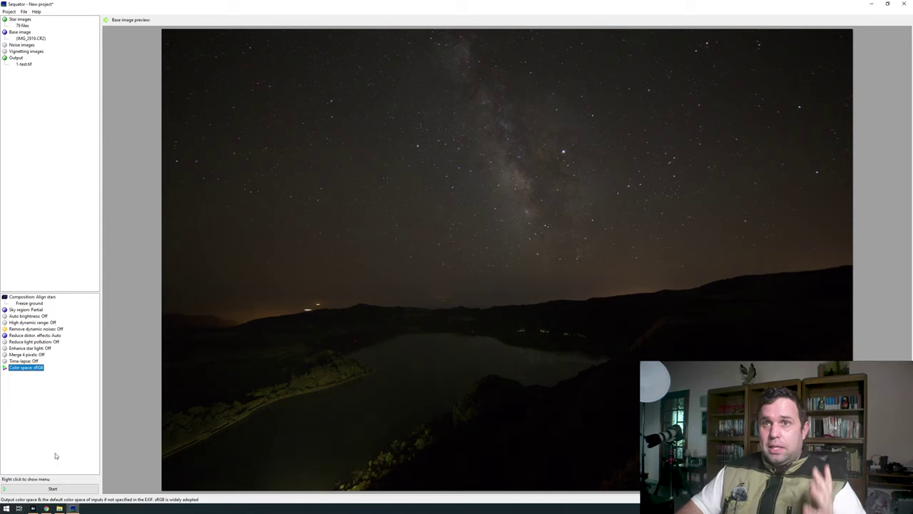
Start stacking the 79 frames and watch the CPU graph in Task Manager's Performance view
left_click(60, 489)
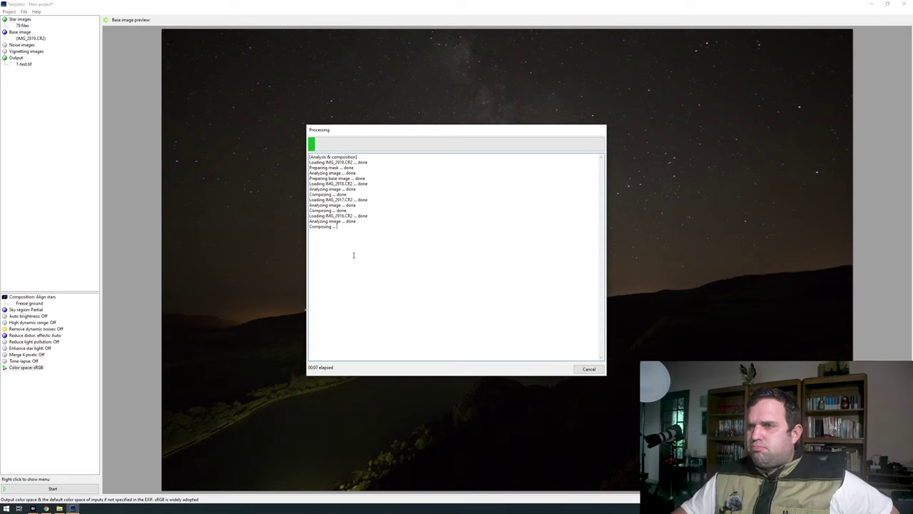
key("ctrl+shift+Escape")
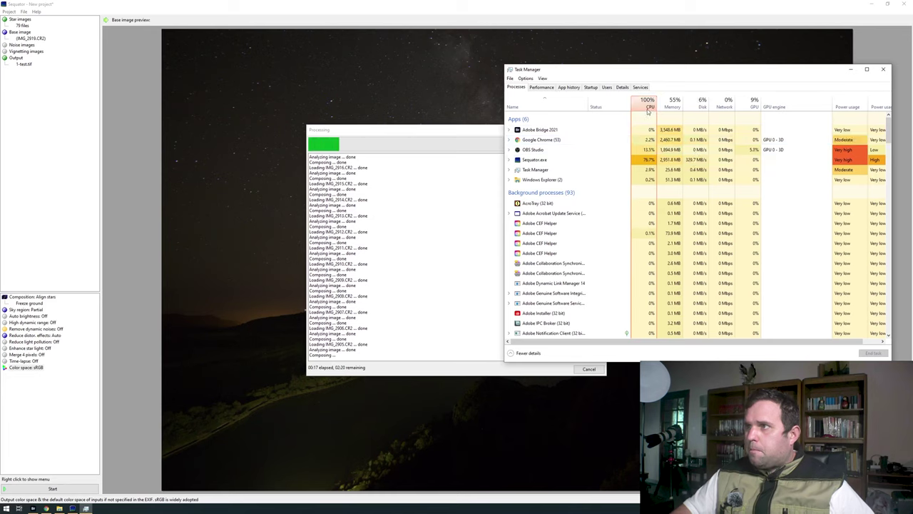
left_click(542, 87)
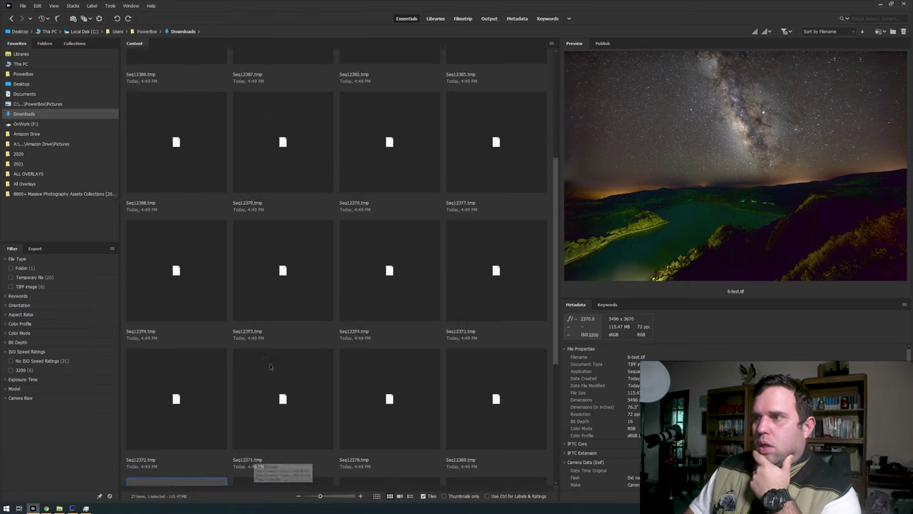
Shrink the Downloads thumbnails in Bridge, then view C: drive activity in Task Manager
key("ctrl+minus")
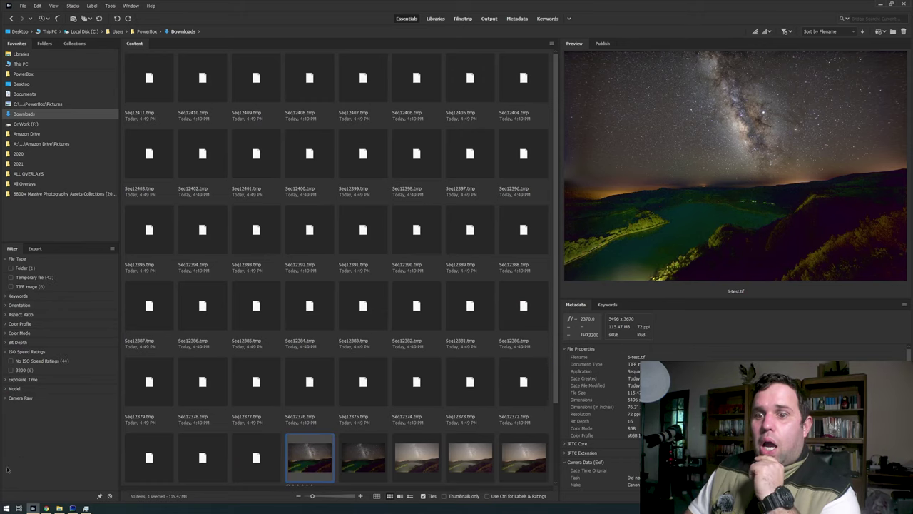
left_click(86, 507)
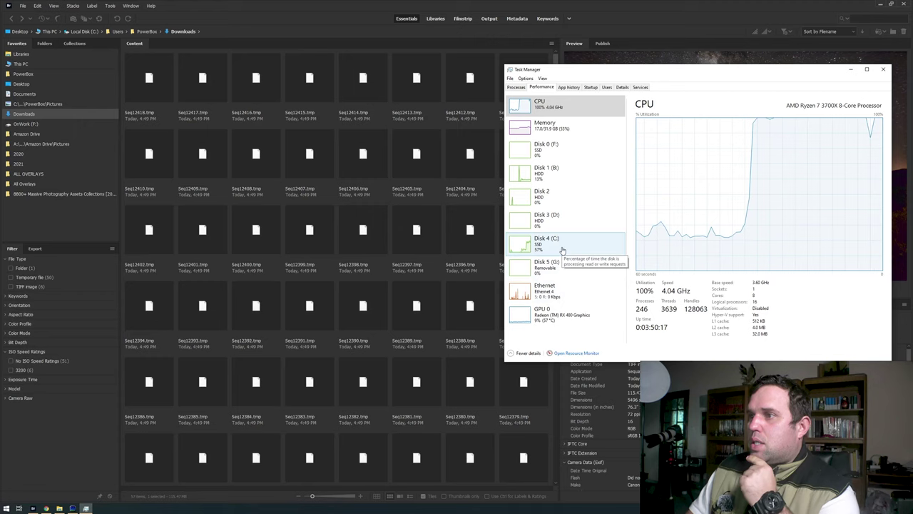
left_click(558, 252)
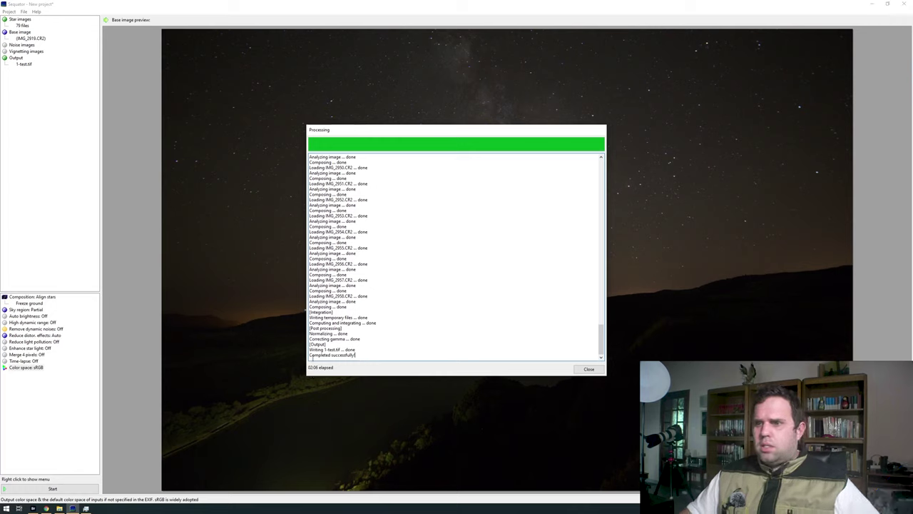
Check the completion message in the processing log, then return to Sequator's finished log
left_click_drag(312, 355, 357, 356)
left_click(364, 349)
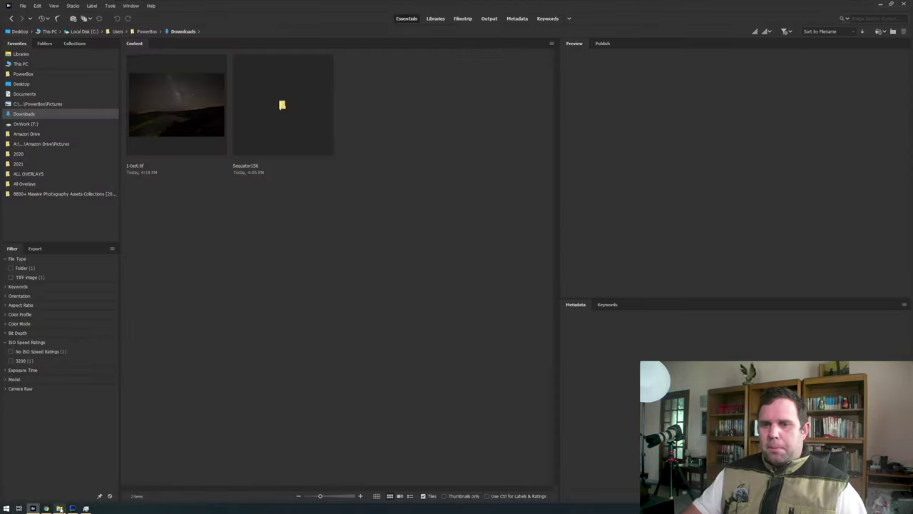
left_click(72, 507)
Close the processing log and switch Auto brightness to On
left_click(588, 369)
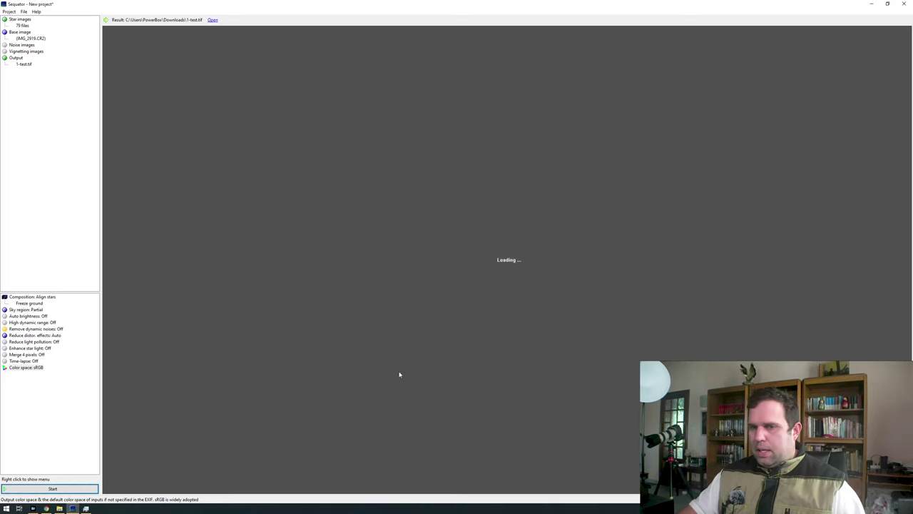
left_click(41, 318)
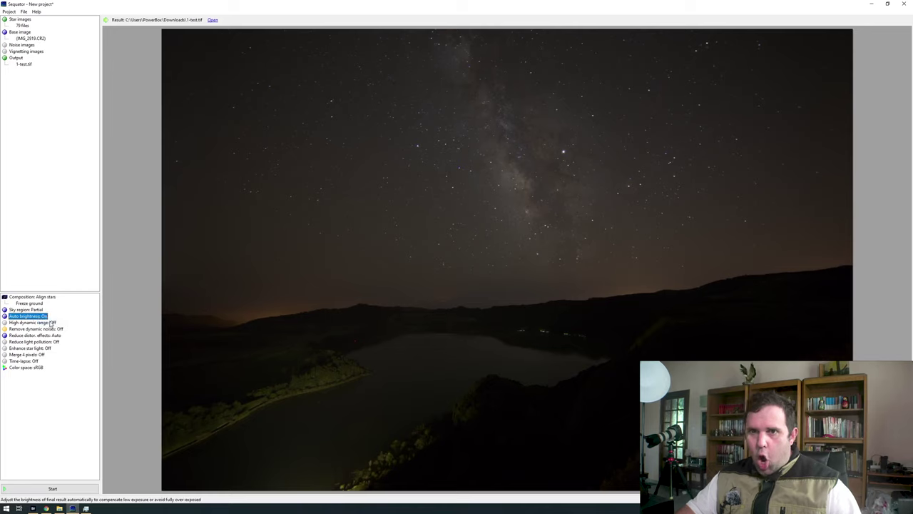
left_click(50, 321)
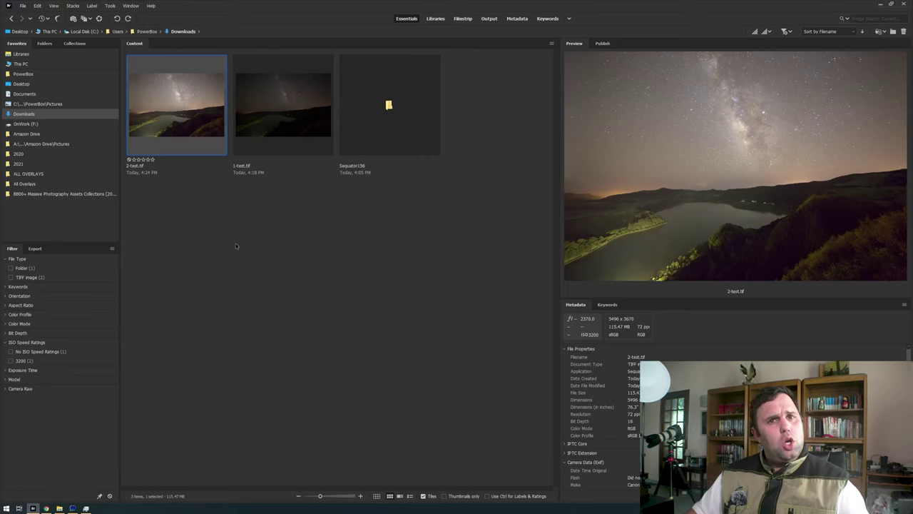
Add 1-test.tif to the 2-test.tif selection and open both in Camera Raw with Ctrl+R
left_click(255, 130, "ctrl")
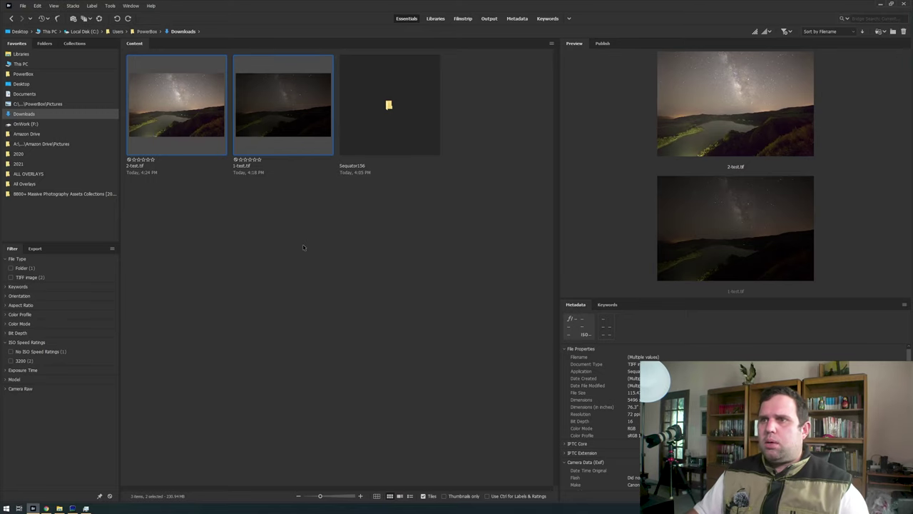
key("ctrl+r")
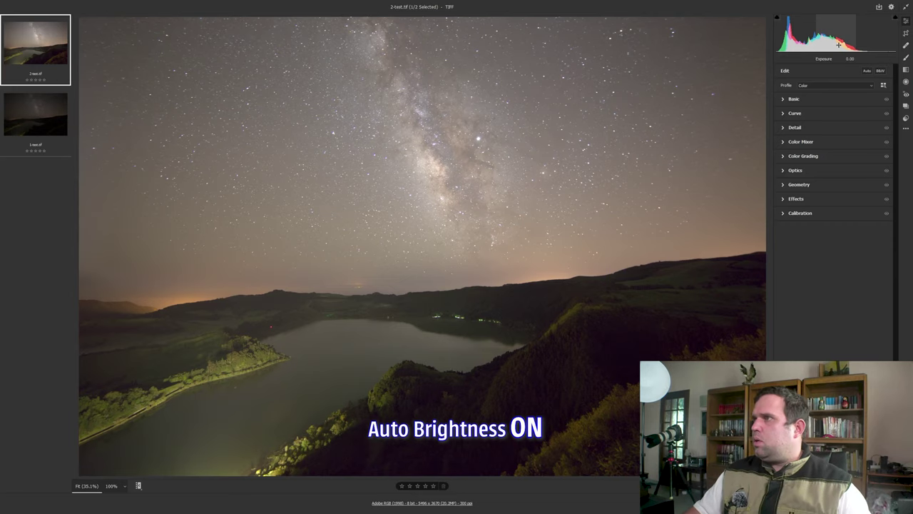
Raise 1-test.tif's exposure to about +2.50 and compare it against the auto-brightened 2-test.tif
left_click(14, 127)
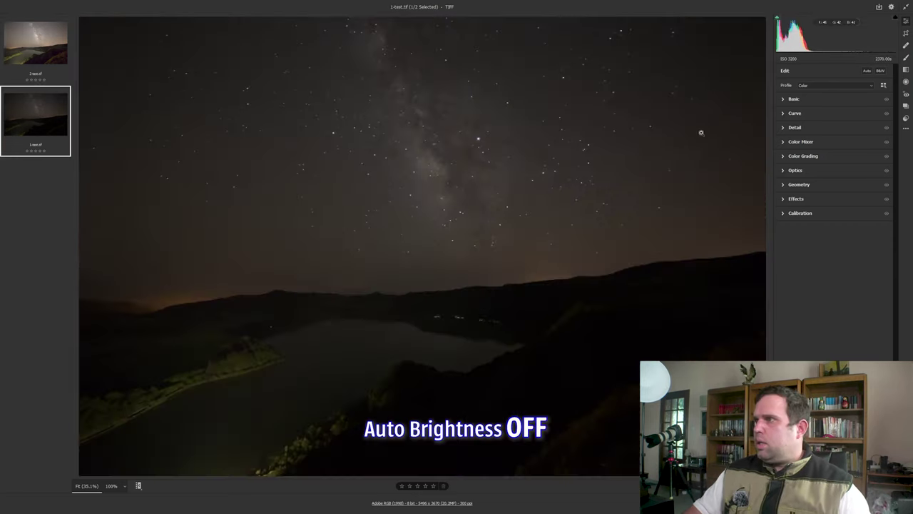
left_click(783, 100)
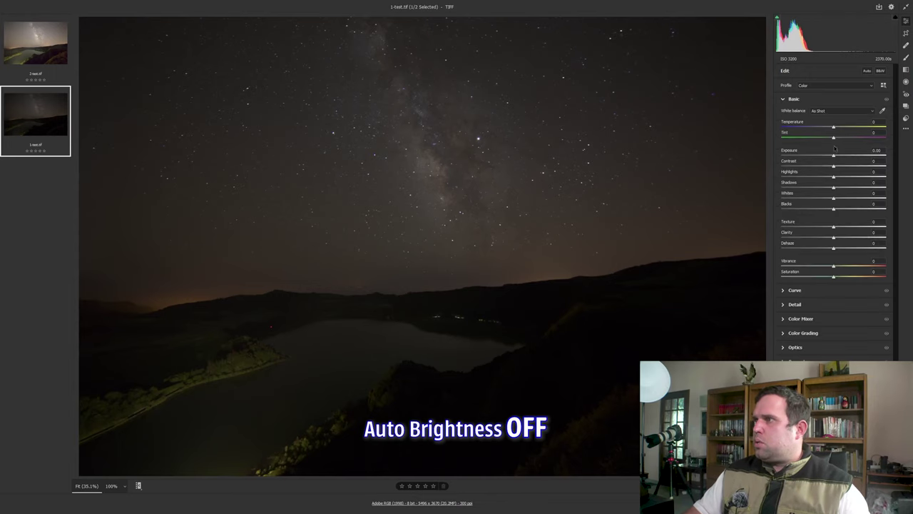
left_click_drag(833, 156, 859, 155)
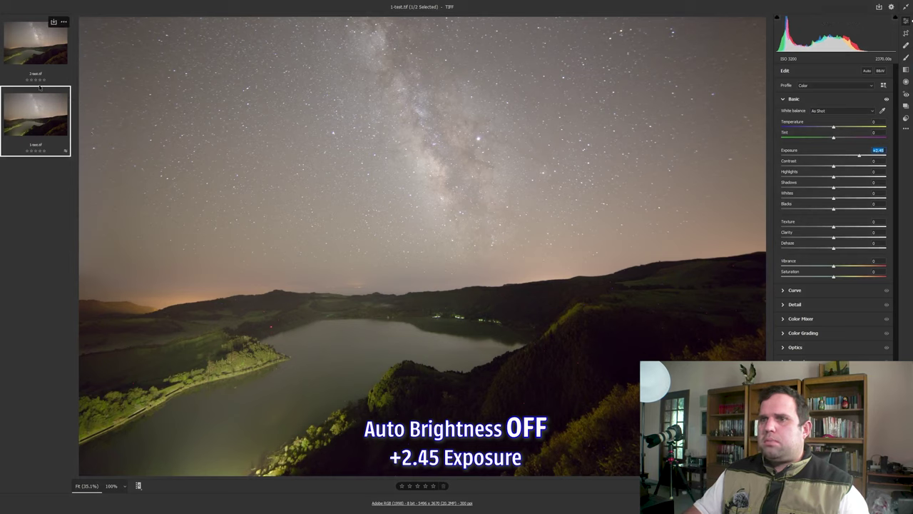
left_click(36, 42)
left_click(36, 113)
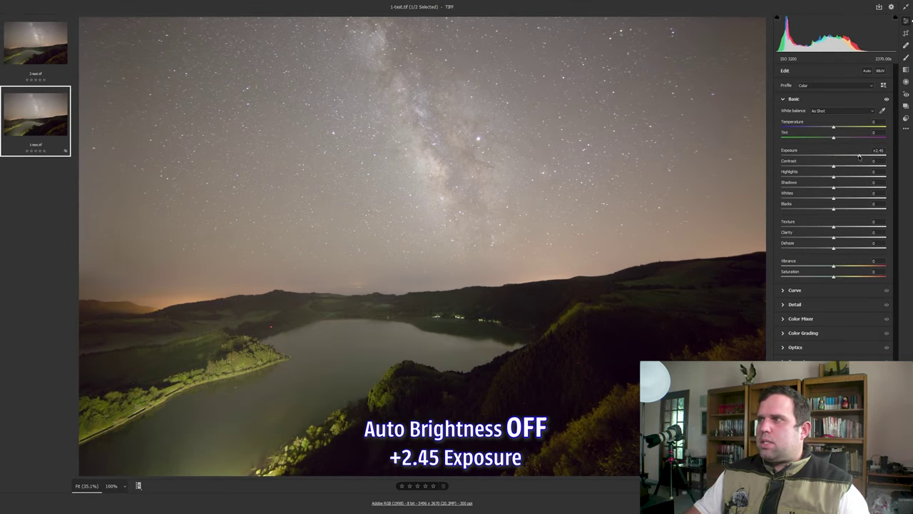
left_click_drag(859, 156, 859, 156)
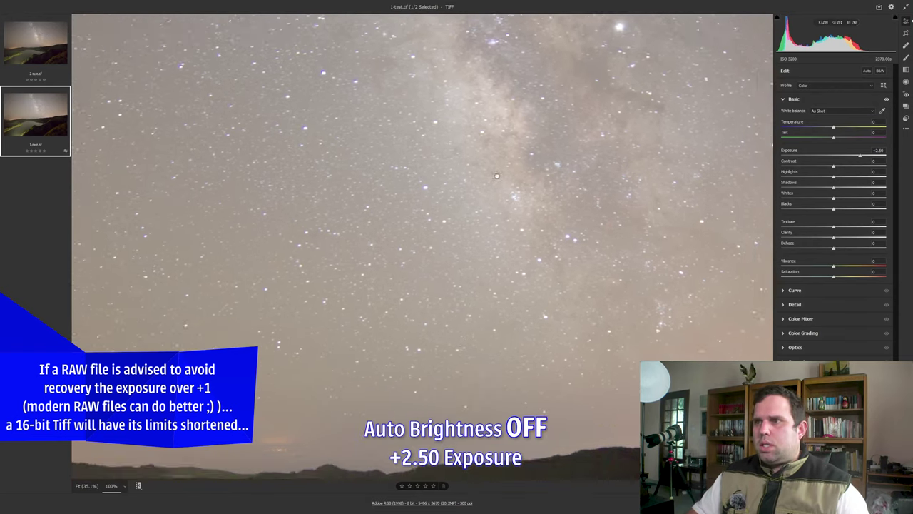
left_click(52, 46)
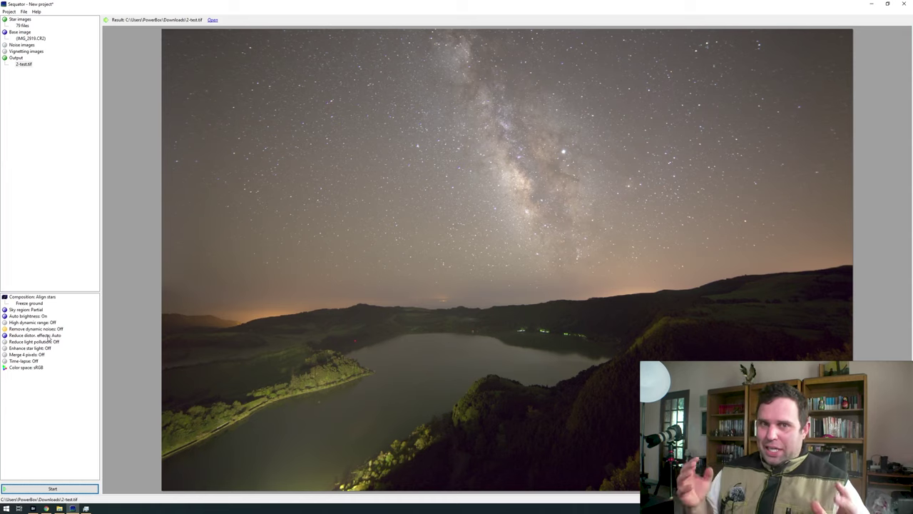
Switch High dynamic range to On and start a new stack
left_click(33, 323)
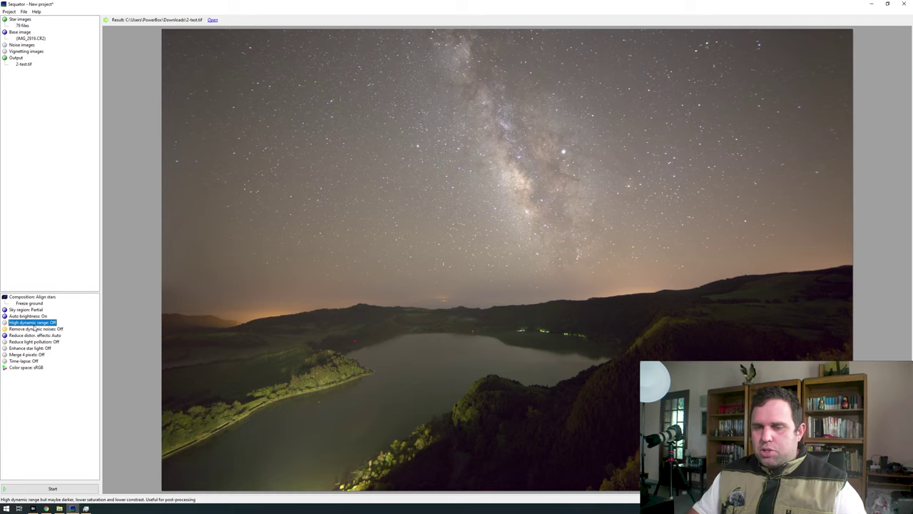
left_click(34, 326)
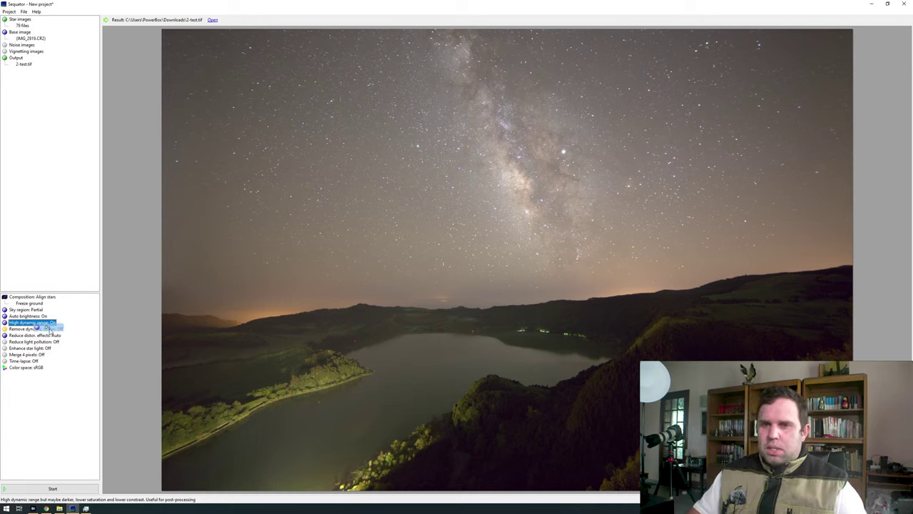
left_click(68, 341)
left_click(52, 489)
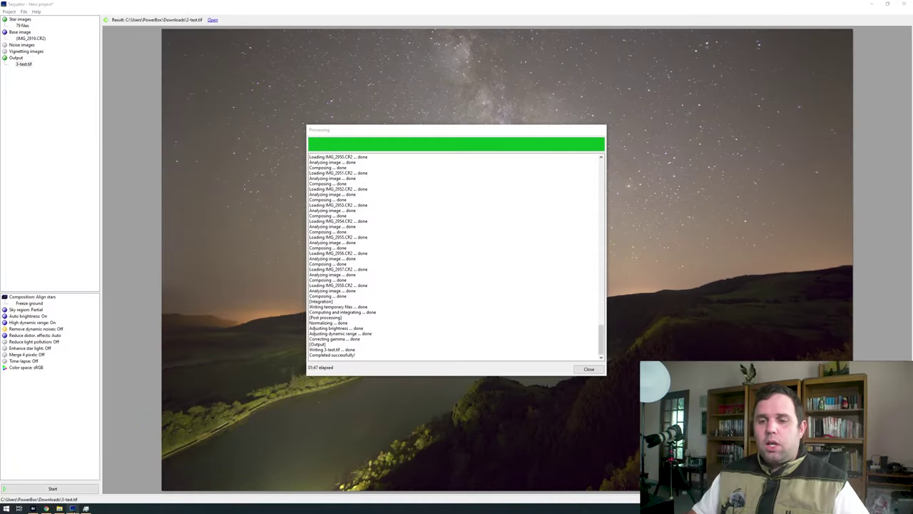
Switch to Adobe Bridge to view the stacked output files
left_click(40, 474)
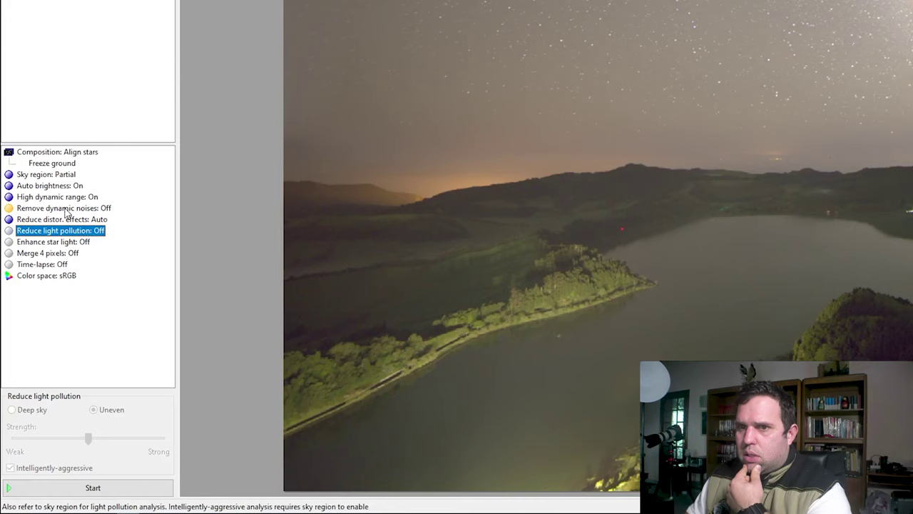
Turn Remove dynamic noises On, inspect the resulting sky stack, then return to Sequator
left_click(71, 207)
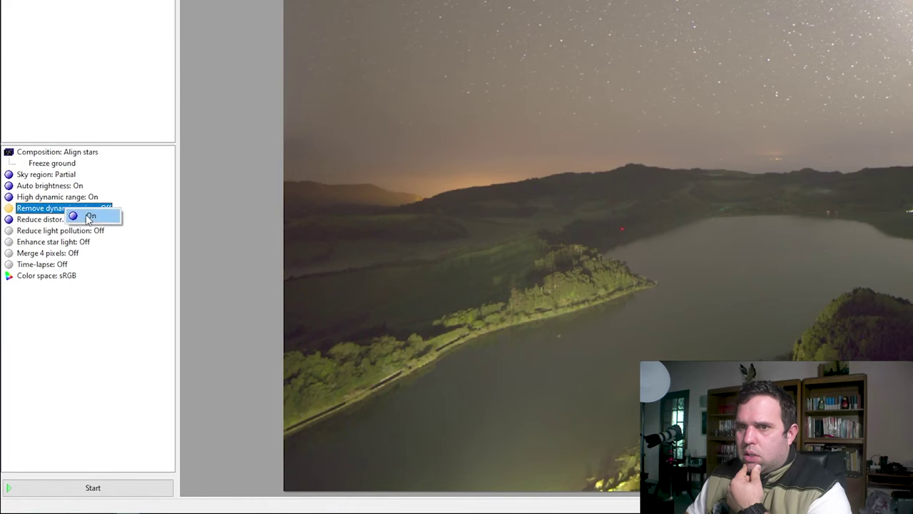
left_click(89, 215)
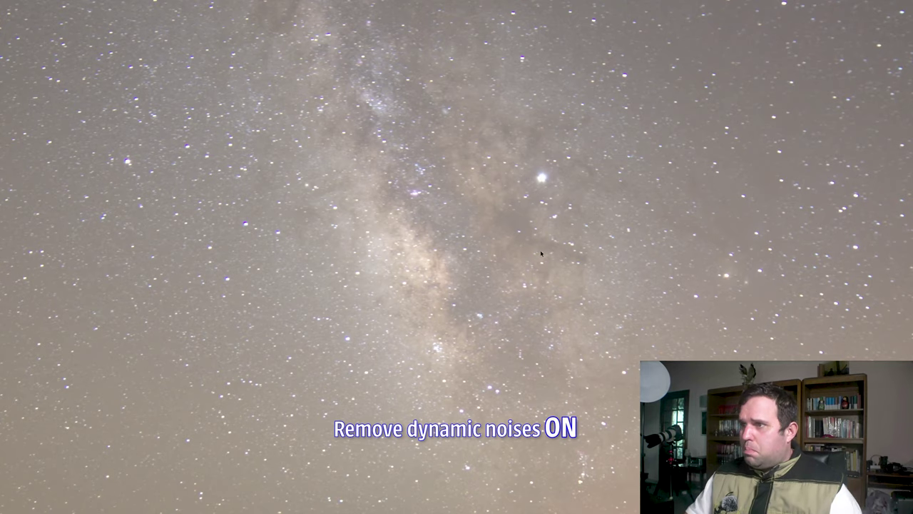
left_click_drag(541, 253, 404, 325)
scroll(334, 314, "down", 2)
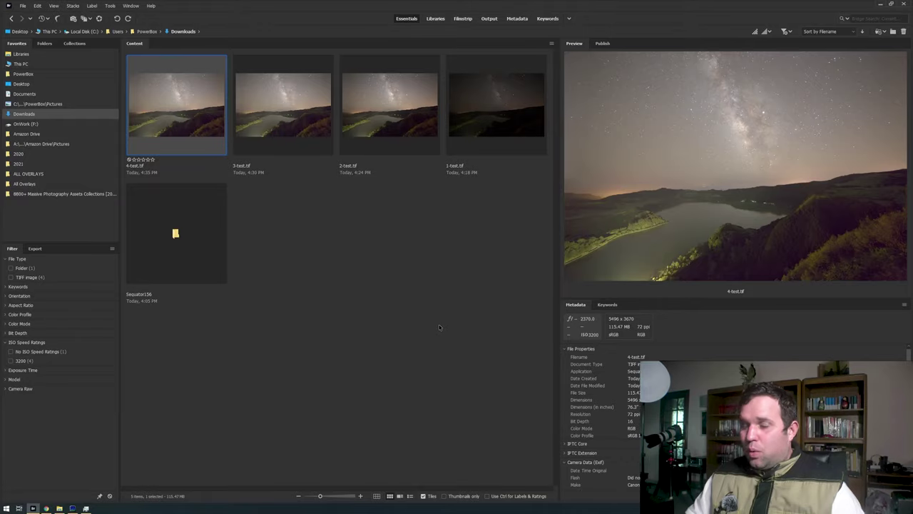
left_click(72, 508)
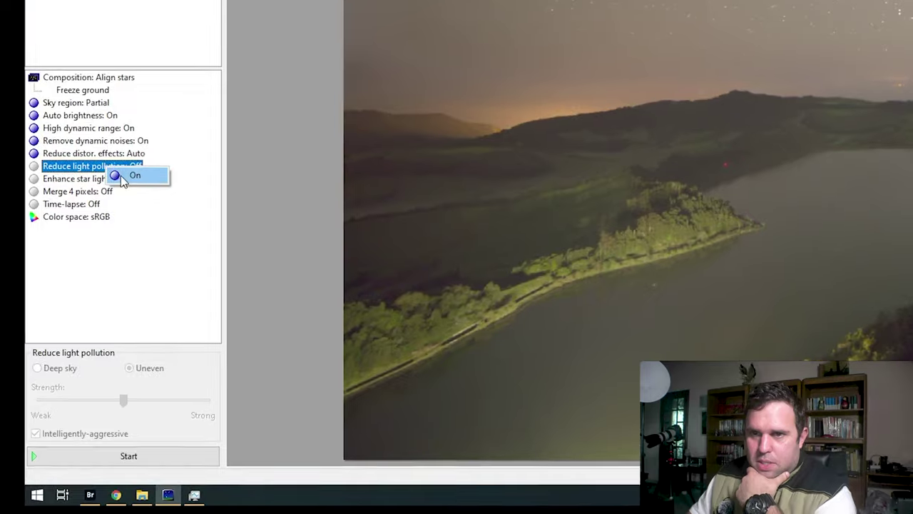
Set Reduce light pollution to Uneven and Enhance star light to On, then start stacking
left_click(183, 189)
left_click(137, 191)
left_click(69, 184)
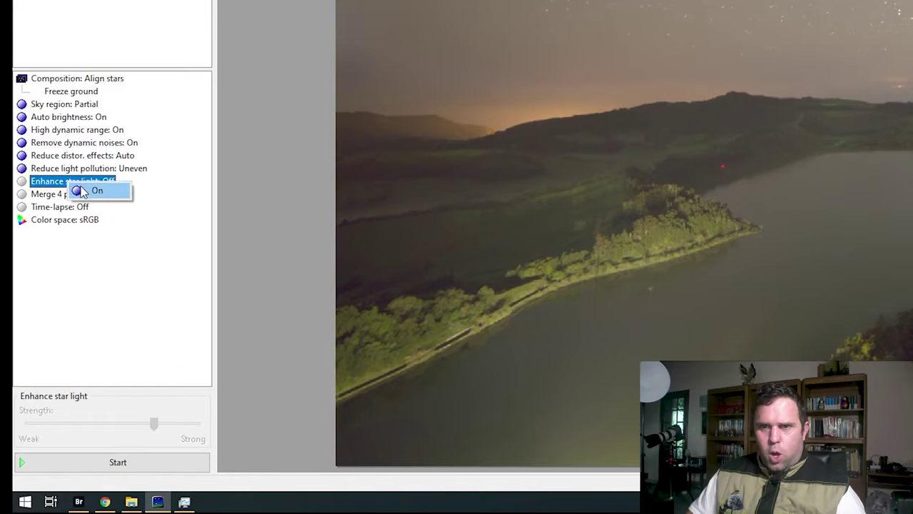
left_click(84, 194)
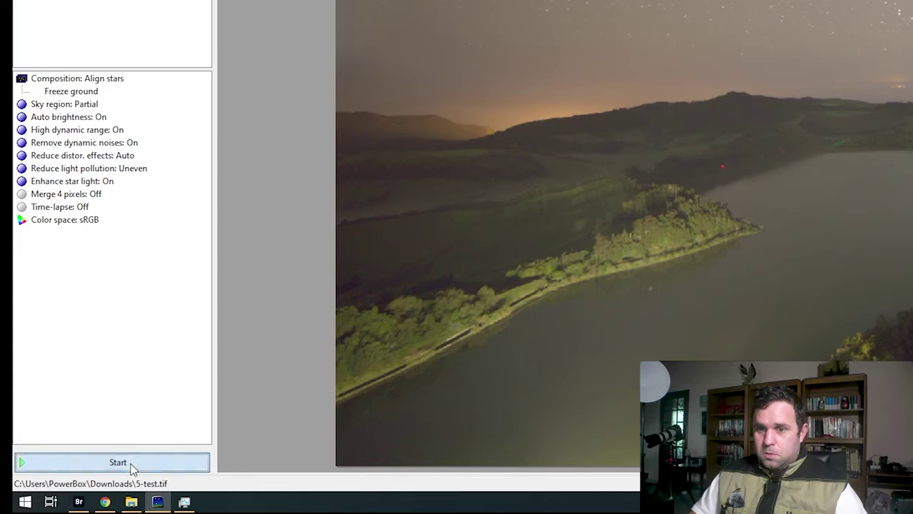
left_click(131, 464)
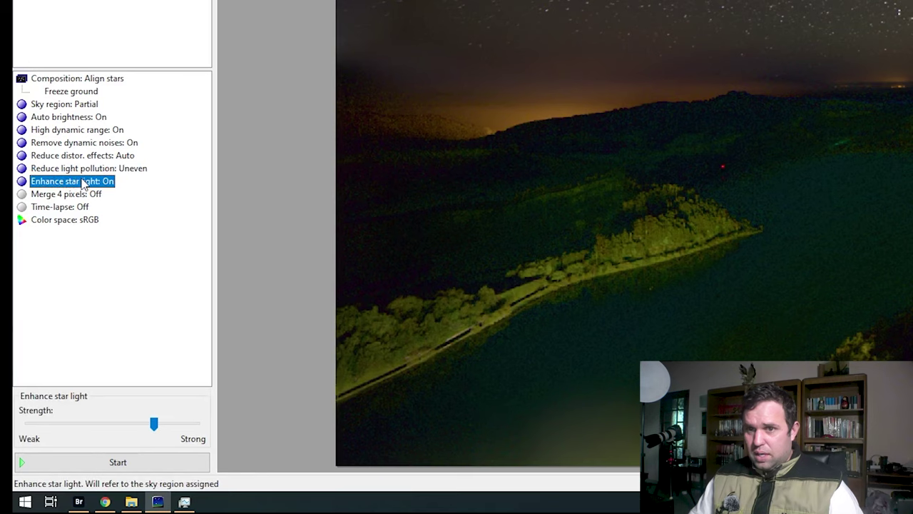
Turn Reduce light pollution Off and run the stack again
left_click(83, 182)
left_click(95, 189)
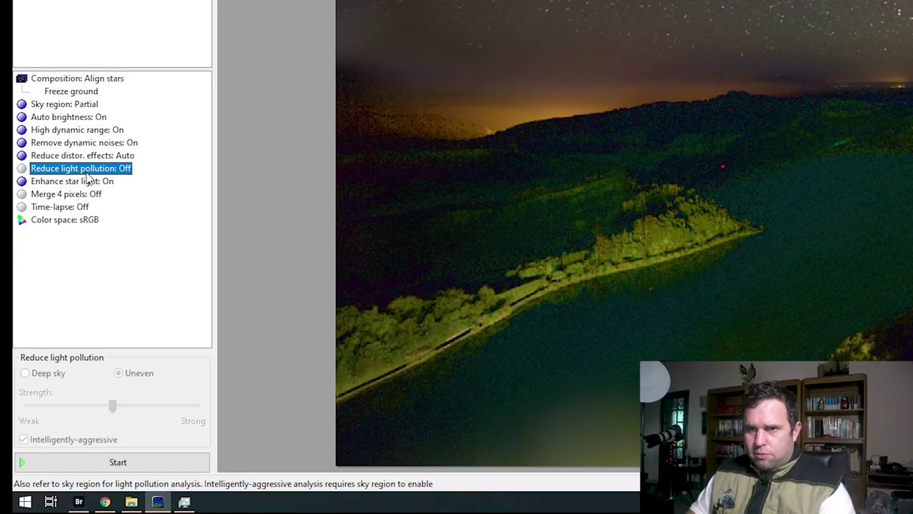
left_click(99, 462)
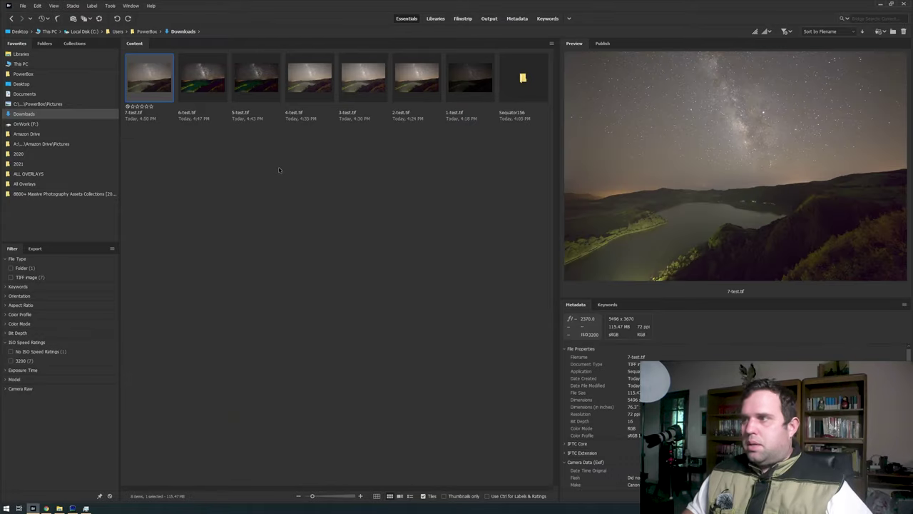
Preview 7-test.tif full screen in Bridge against 4-test.tif, then return to Sequator
key("space")
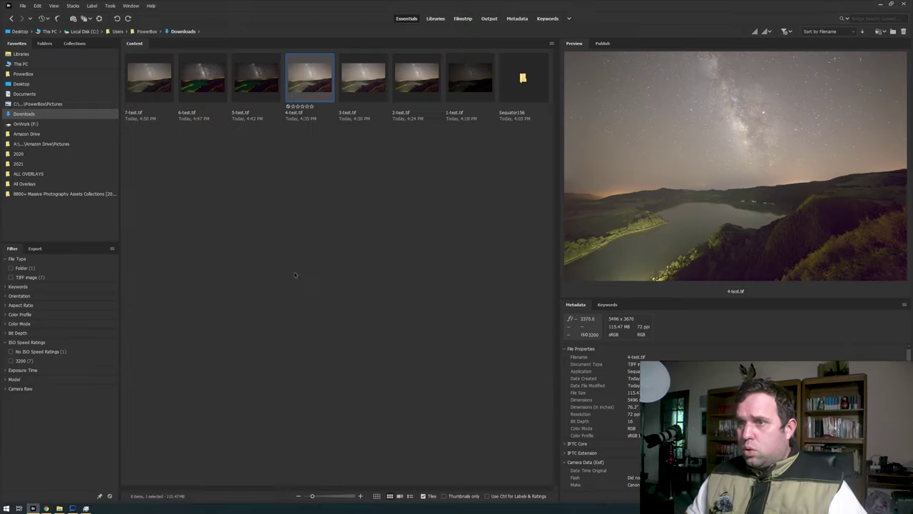
key("Home")
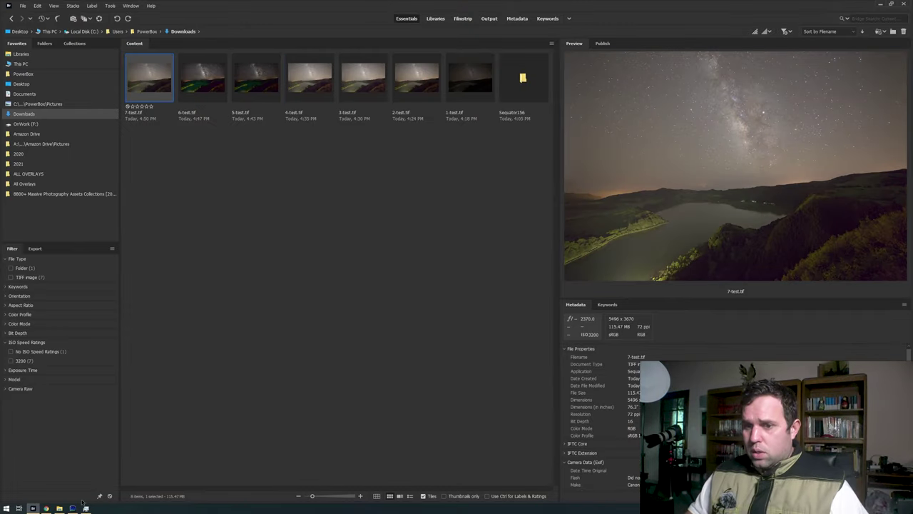
left_click(72, 507)
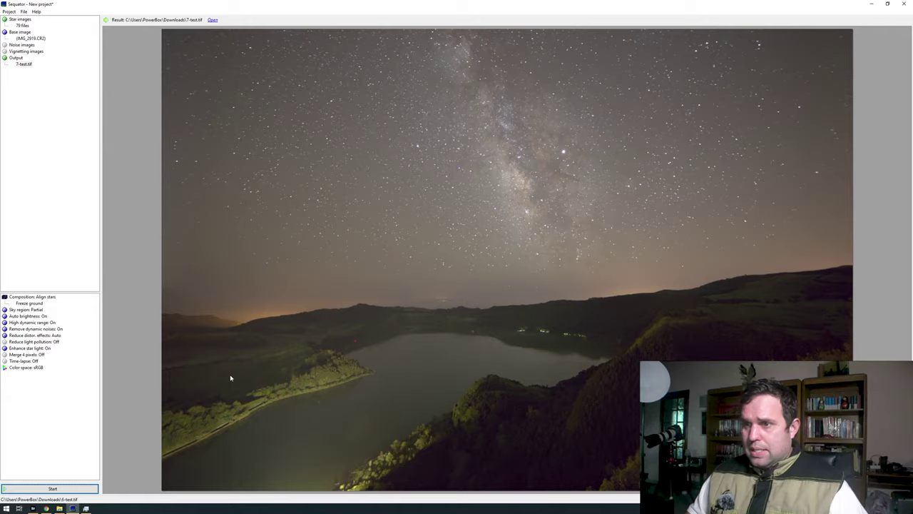
Turn Merge 4 pixels On, set the output to 8-test.tif, and stack the 79 frames
left_click(41, 356)
left_click(43, 360)
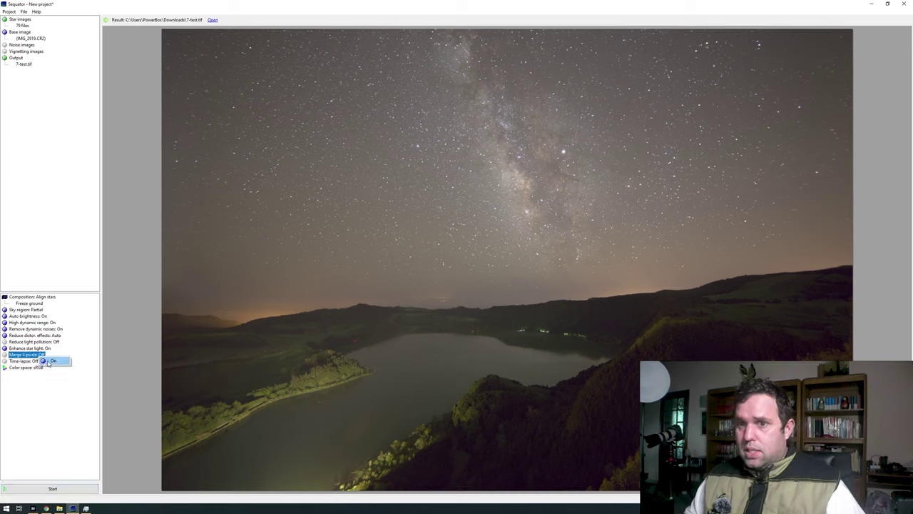
left_click(50, 361)
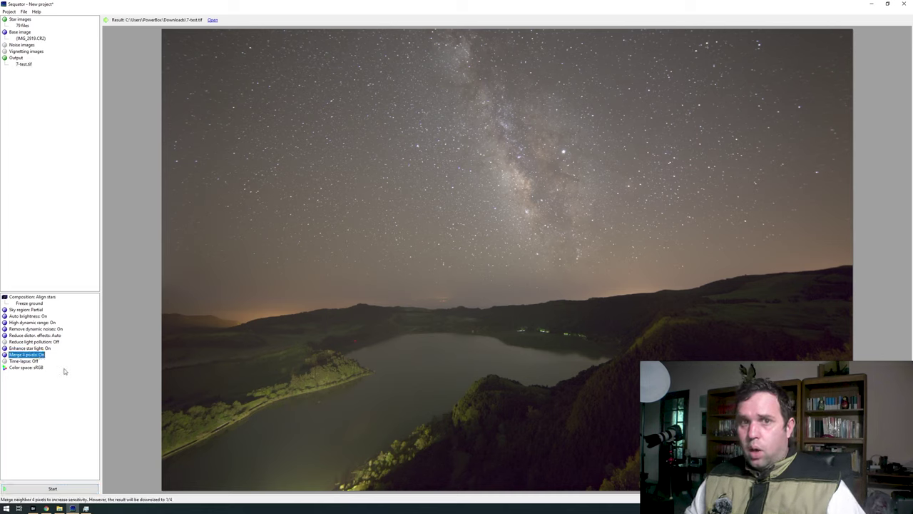
left_click(16, 57)
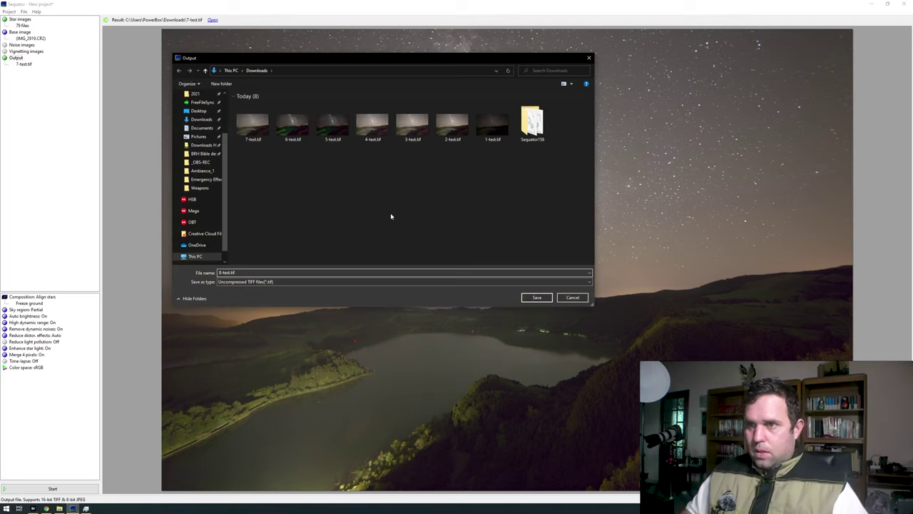
left_click(537, 297)
left_click(61, 488)
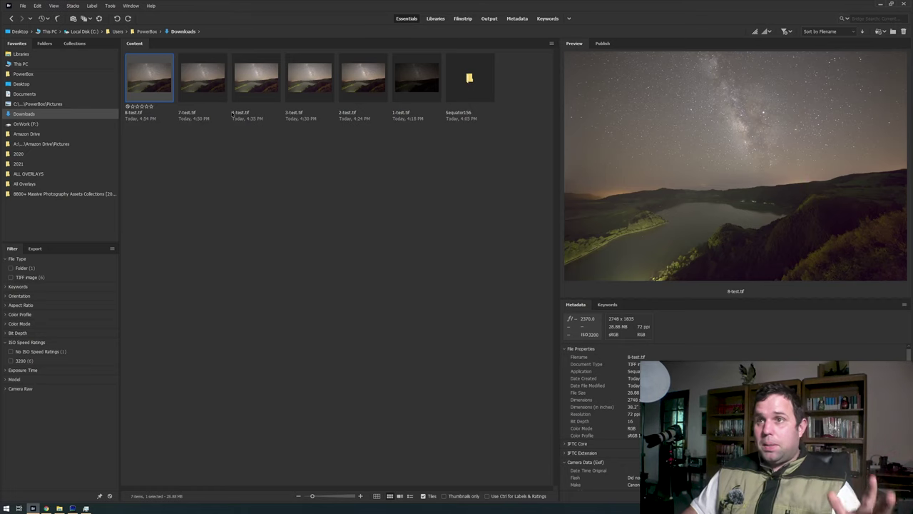
Select the 7-test.tif stack thumbnail in Bridge
left_click(206, 92)
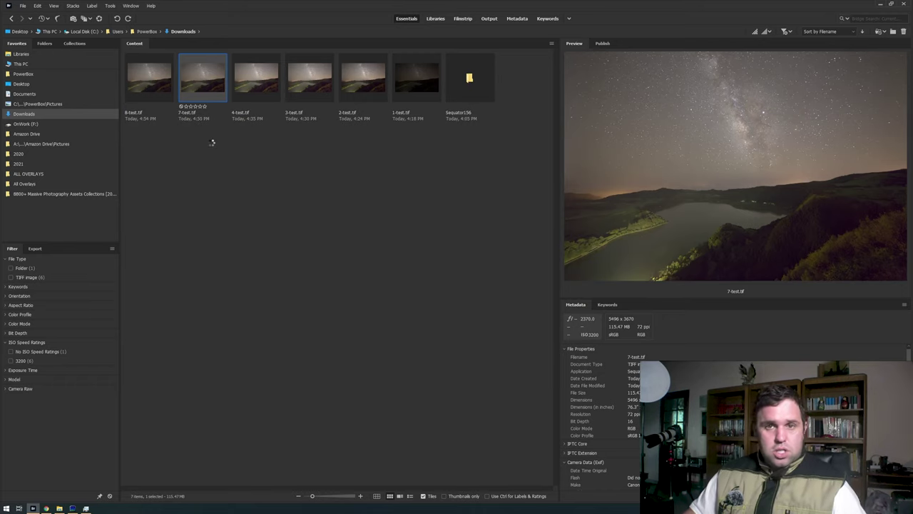
Open 7-test.tif in Camera Raw at 100%, set Sharpening to 46 and Noise Reduction to 20
key("ctrl+r")
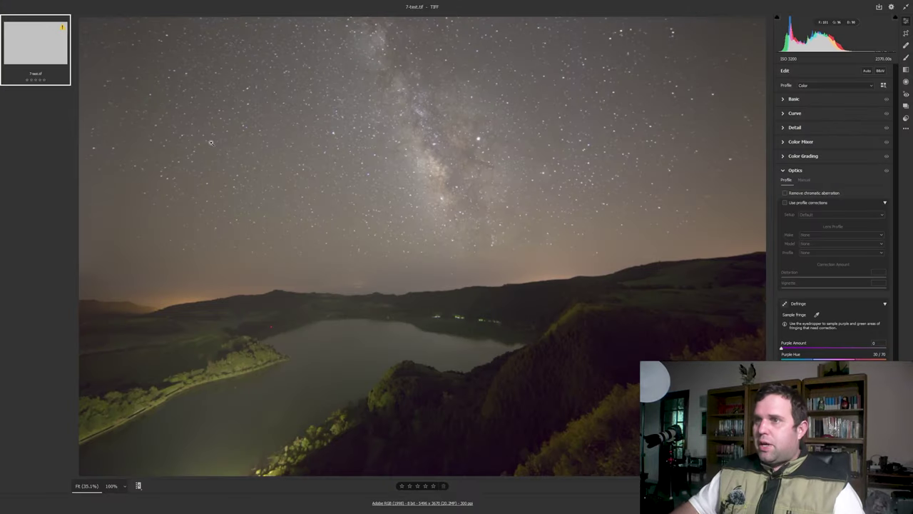
left_click(620, 355)
left_click(794, 127)
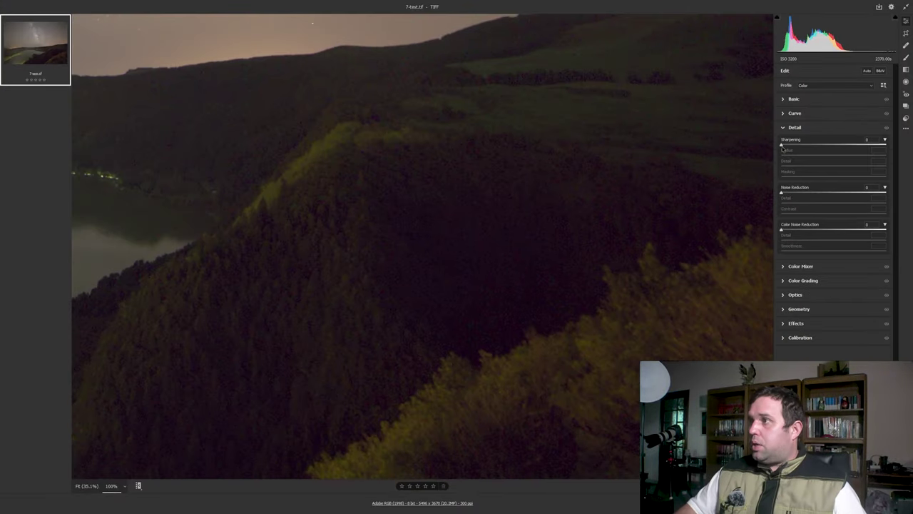
left_click(789, 145, "alt")
left_click_drag(789, 145, 863, 176)
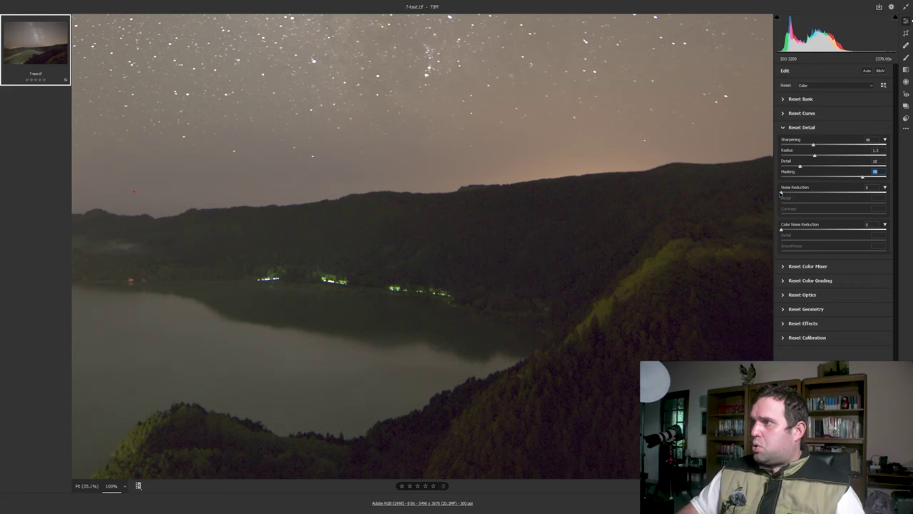
key("Tab")
type("20")
key("Tab")
key("Tab")
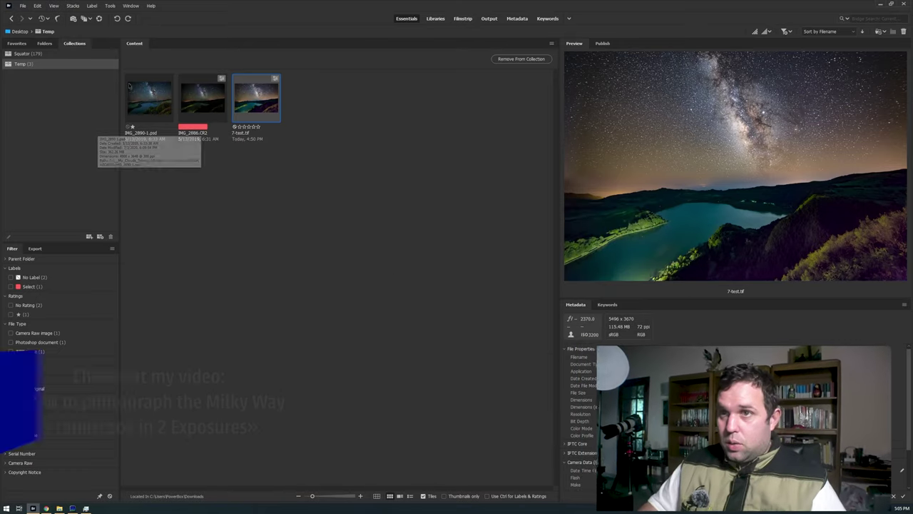
Select the IMG_2890-1.psd and IMG_2886.CR2 originals to compare against the stack
left_click(146, 99)
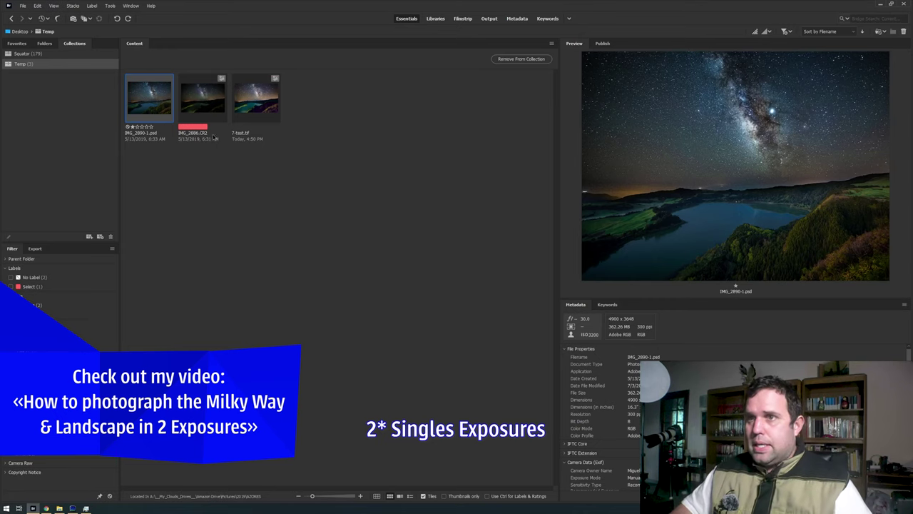
left_click(202, 96)
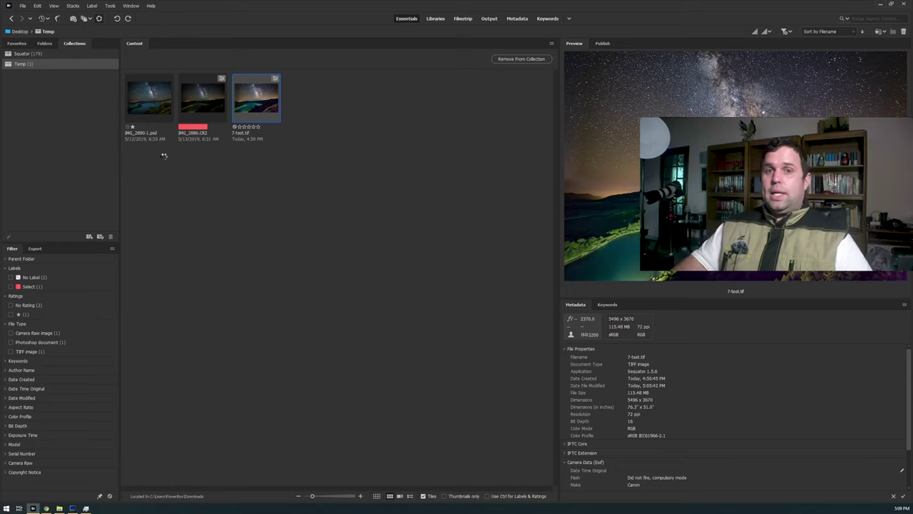
Reopen 7-test.tif in Camera Raw and shift the graduated filter's Temperature toward blue
key("ctrl+r")
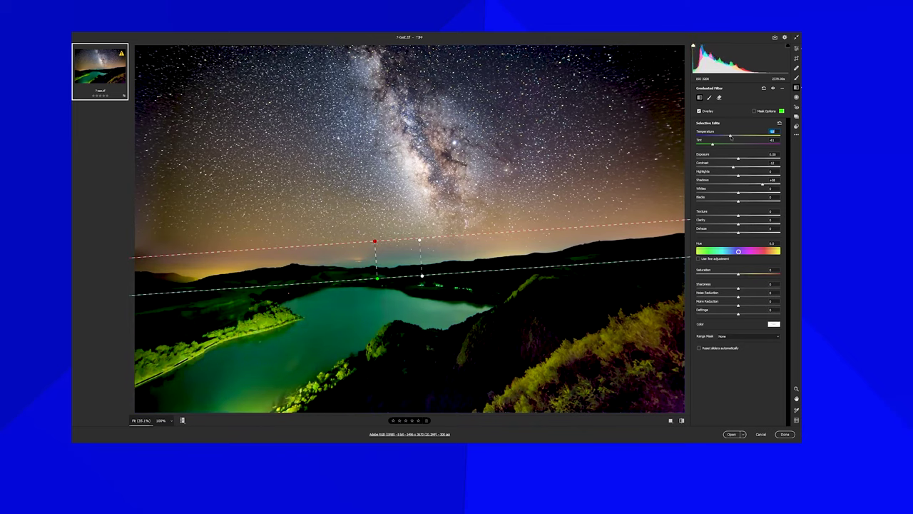
left_click_drag(730, 136, 715, 139)
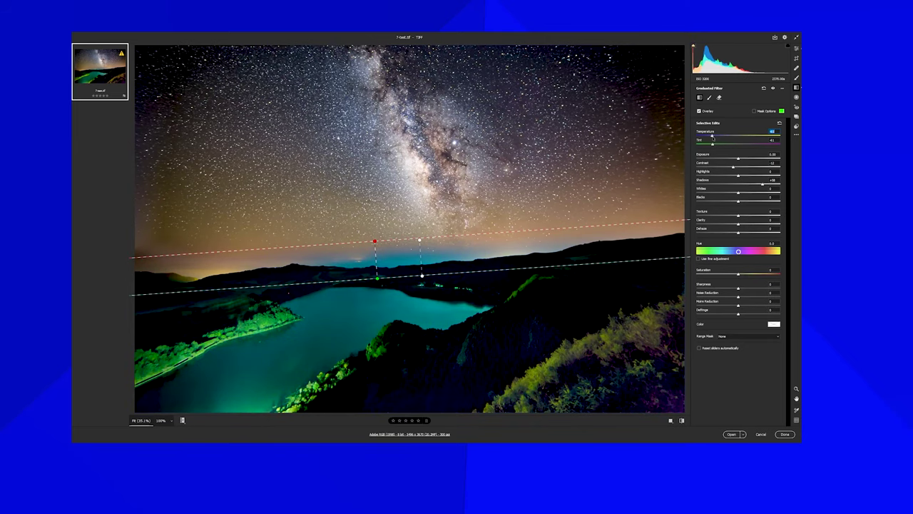